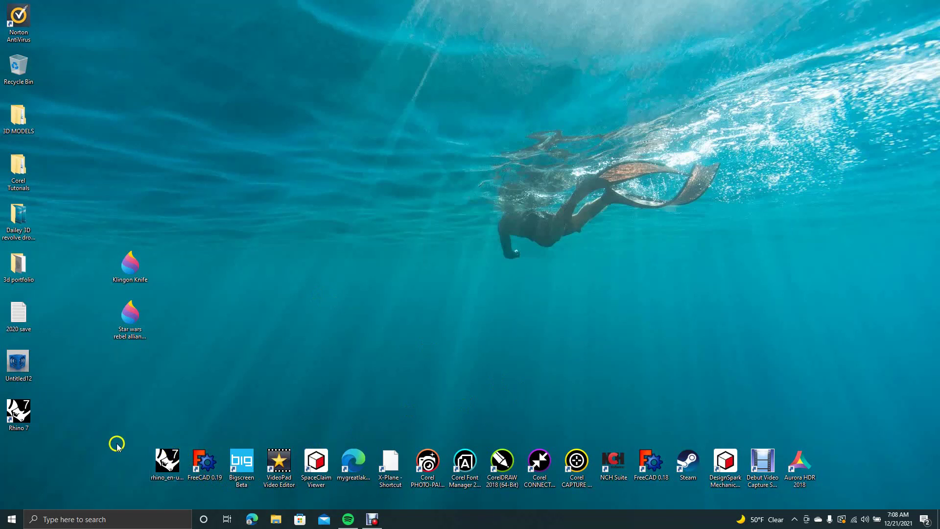
Launch Rhino 7 and maximize the Perspective viewport to fill the workspace.
{"action": "left_click", "coordinate": [28, 412]}
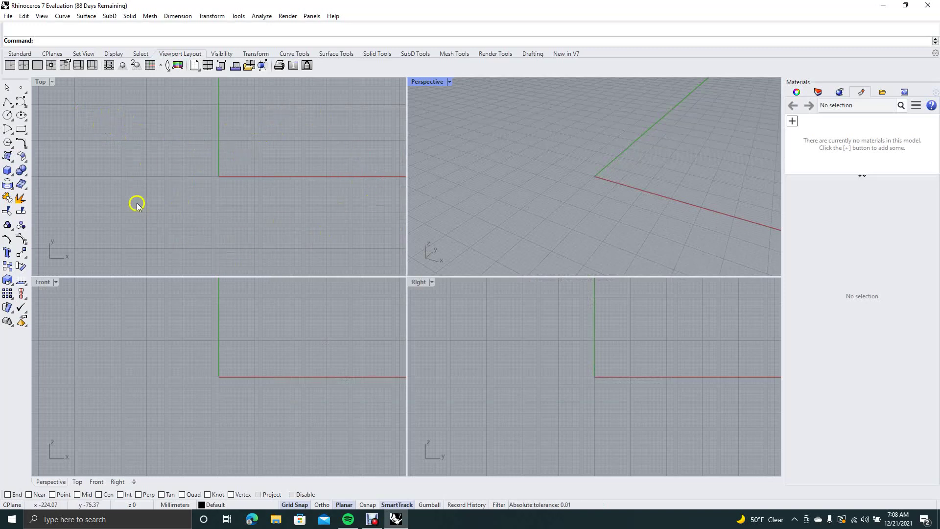
{"action": "left_click", "coordinate": [38, 66]}
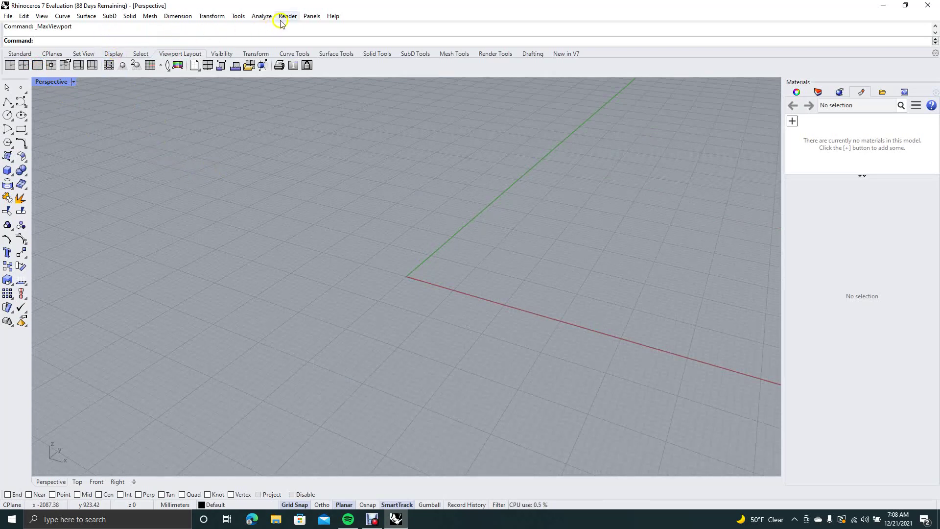
Set the Perspective viewport to the Rendered display mode from the View menu.
{"action": "left_click", "coordinate": [42, 17]}
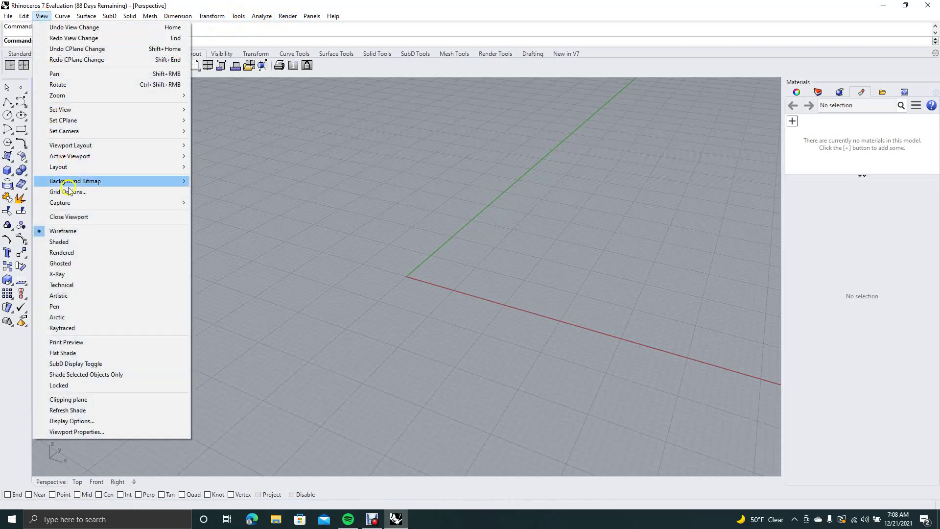
{"action": "left_click", "coordinate": [69, 251]}
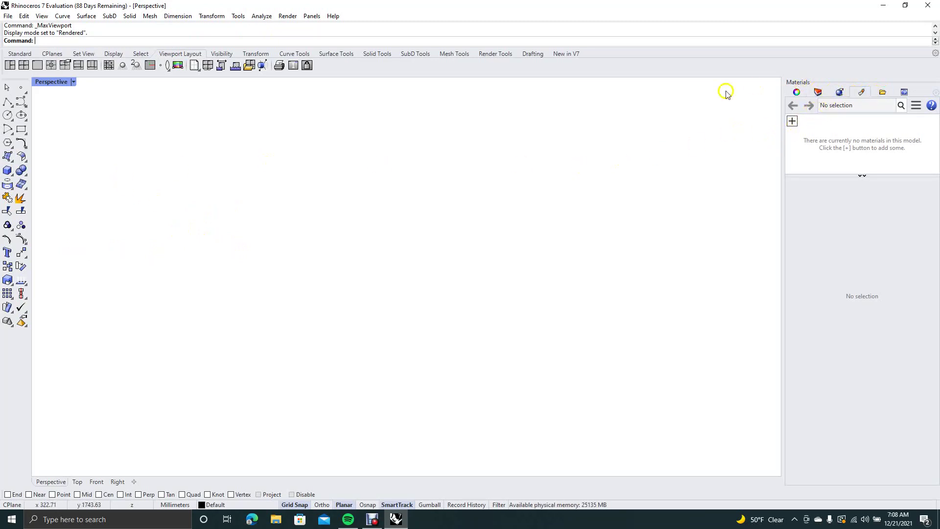
Import the 'Klingon Knife' STL from the Desktop, accepting the default STL import options.
{"action": "left_click", "coordinate": [9, 16]}
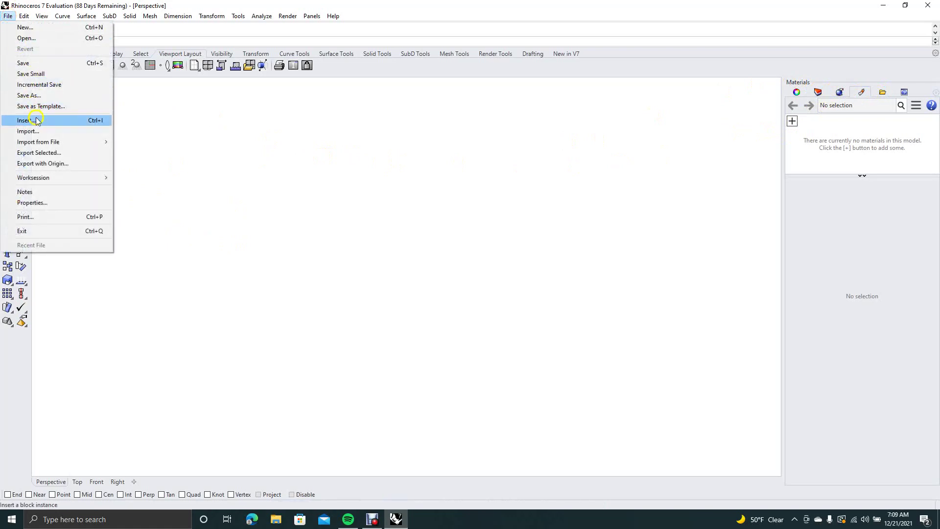
{"action": "left_click", "coordinate": [37, 130]}
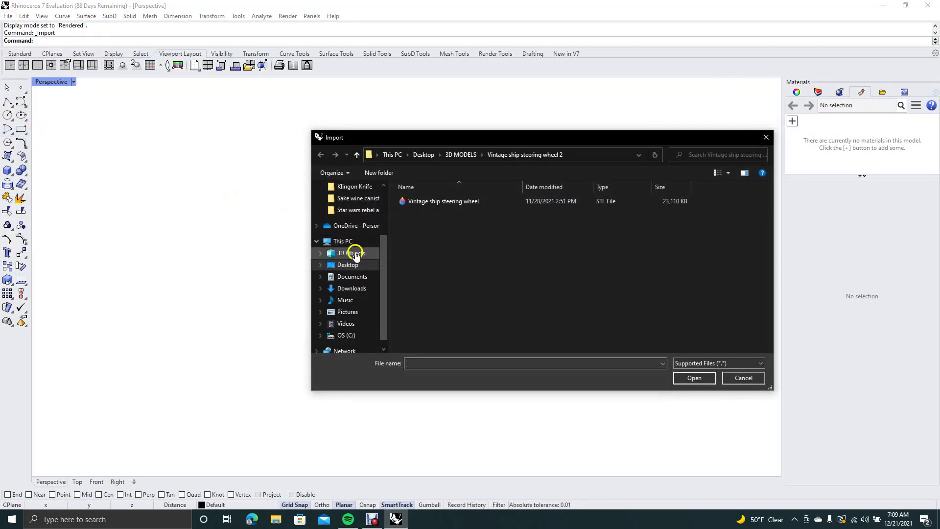
{"action": "left_click", "coordinate": [350, 267]}
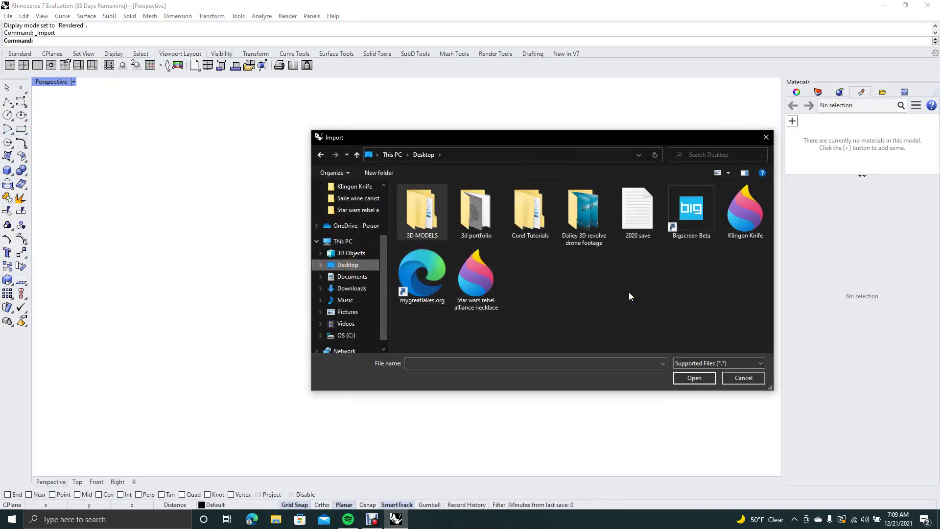
{"action": "left_click", "coordinate": [741, 218]}
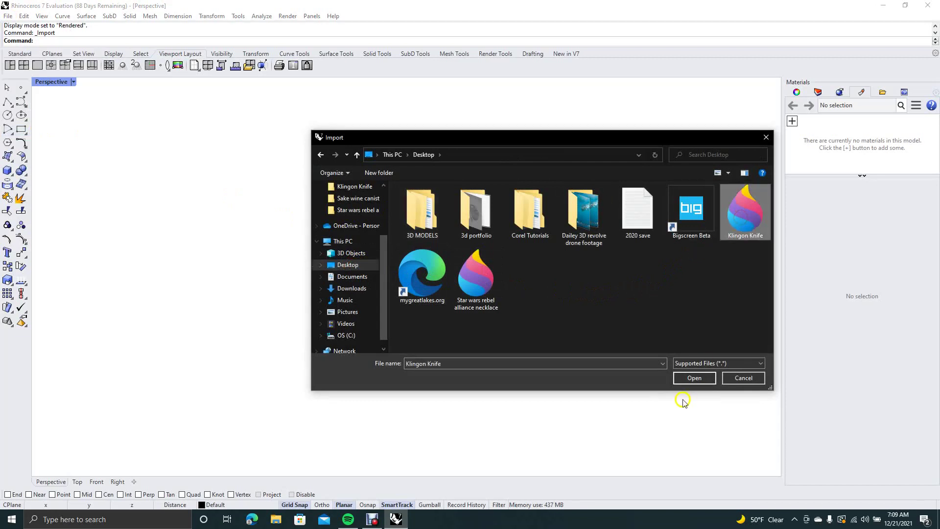
{"action": "left_click", "coordinate": [693, 378]}
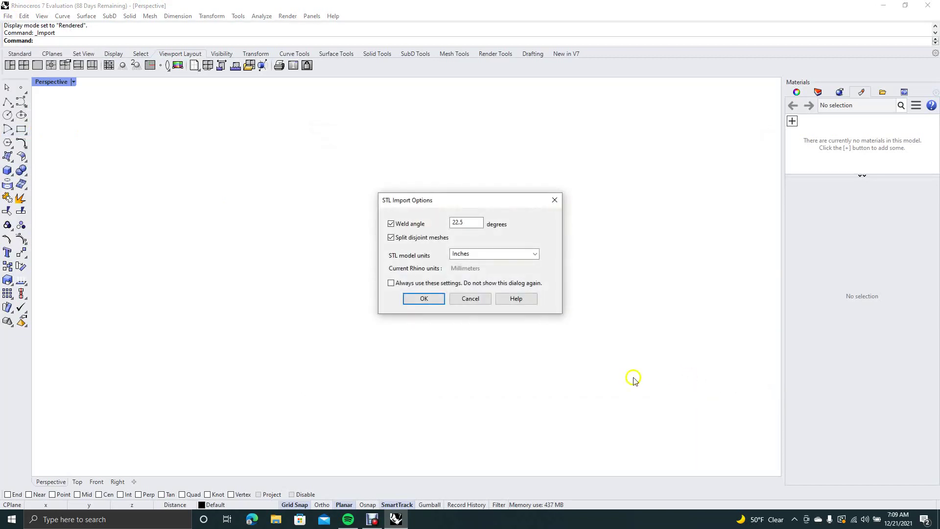
{"action": "left_click", "coordinate": [424, 299]}
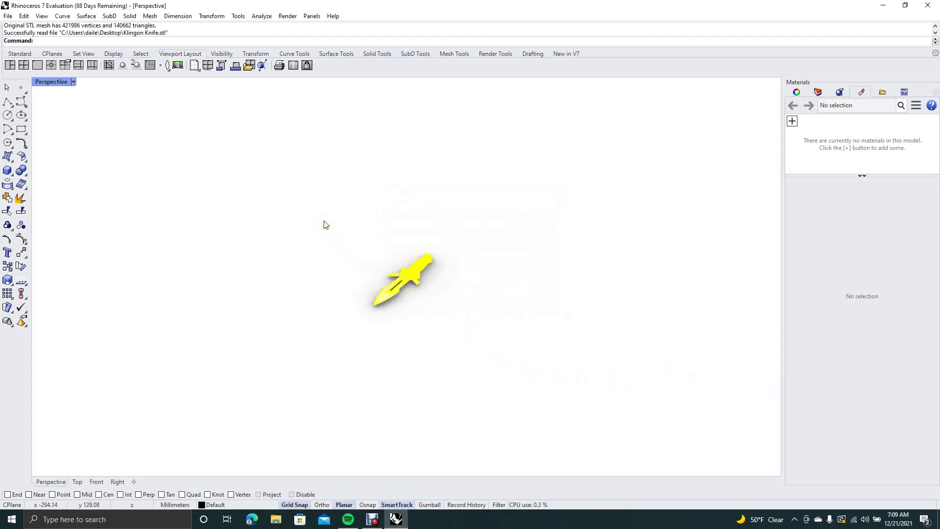
Scale the knife mesh up using base and reference points, then drag it up and right.
{"action": "left_click_drag", "start_coordinate": [323, 217], "coordinate": [483, 347]}
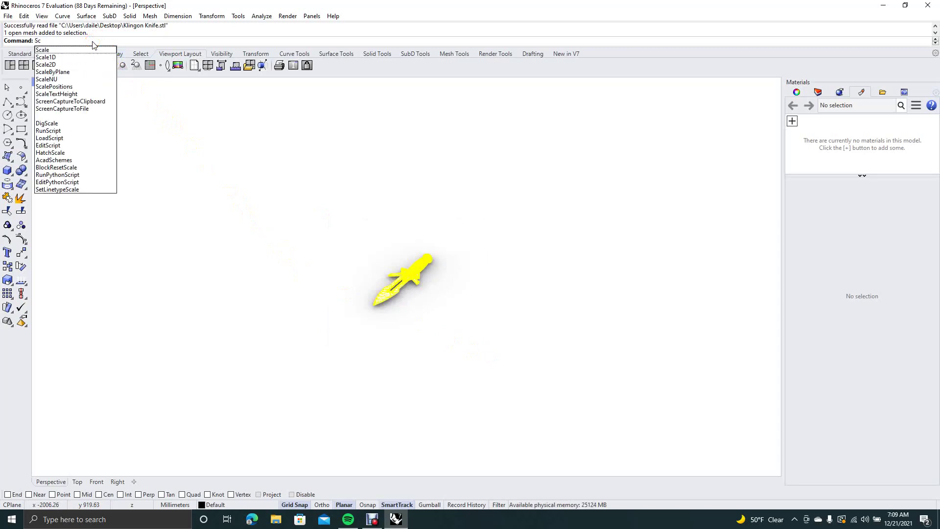
{"action": "left_click", "coordinate": [43, 48]}
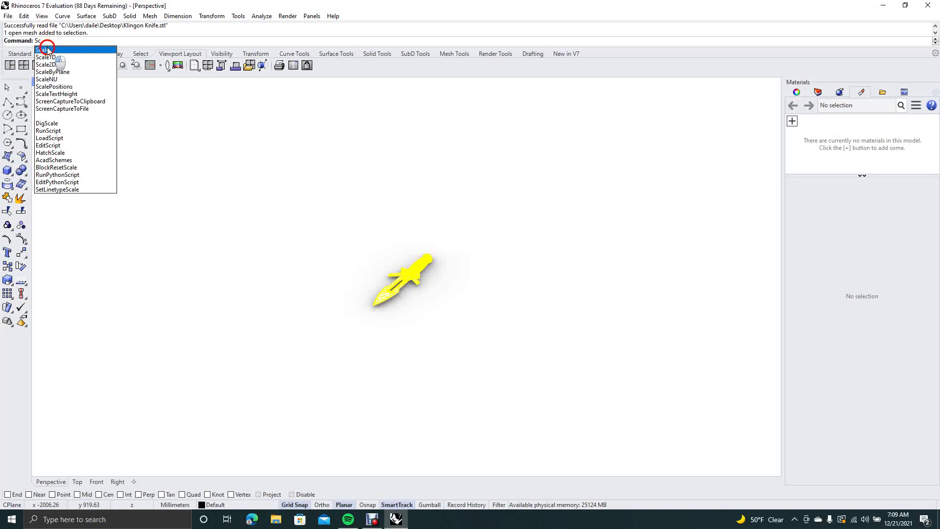
{"action": "left_click", "coordinate": [460, 239]}
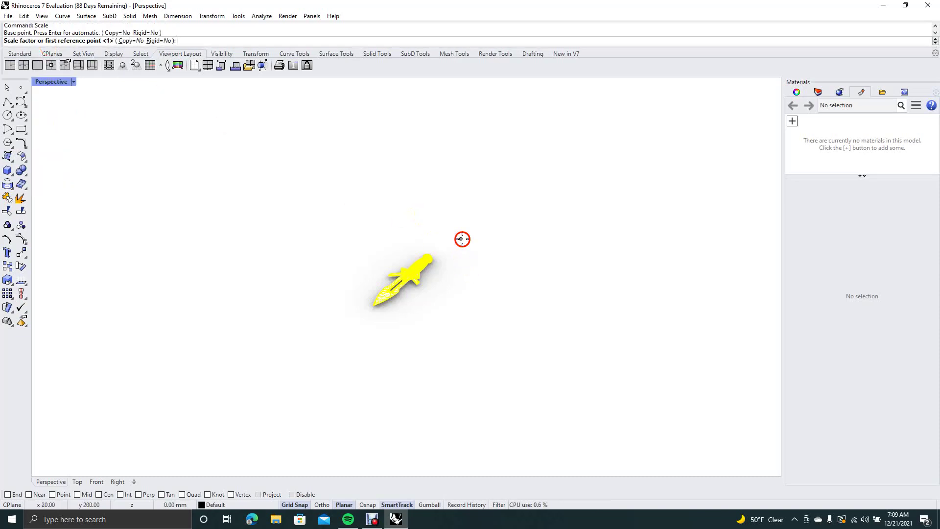
{"action": "left_click", "coordinate": [422, 238]}
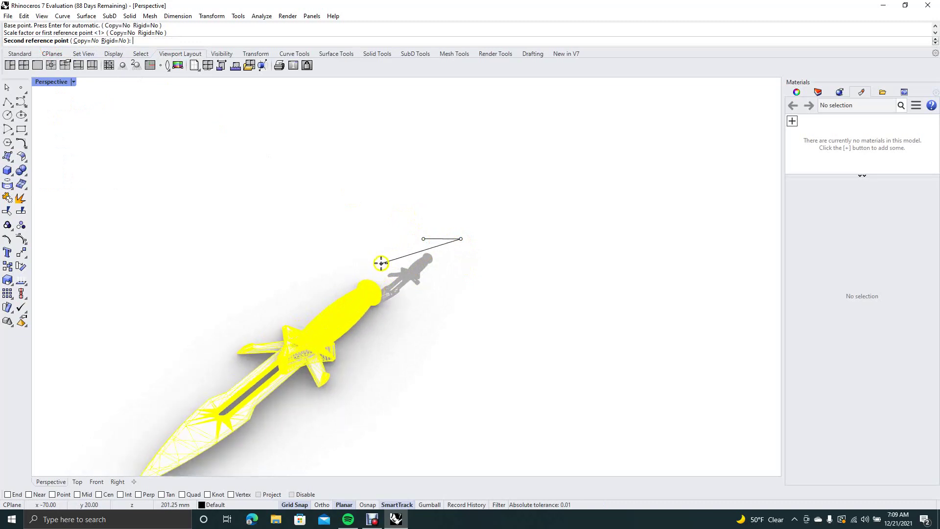
{"action": "left_click", "coordinate": [375, 267]}
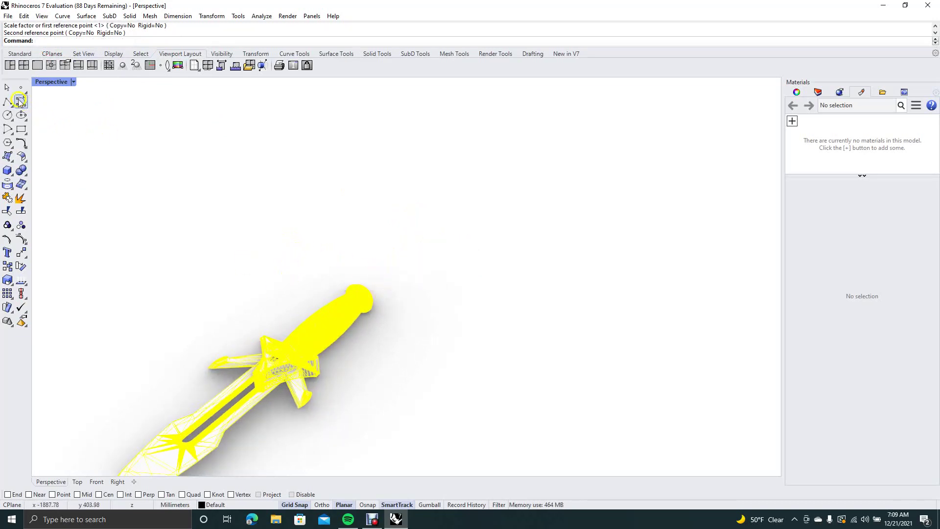
{"action": "left_click", "coordinate": [7, 88]}
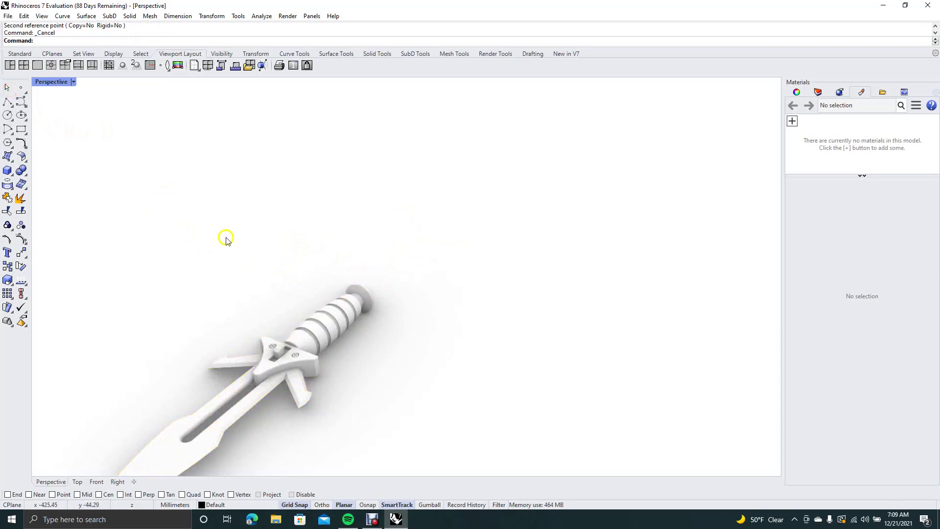
{"action": "key", "text": "ctrl+a"}
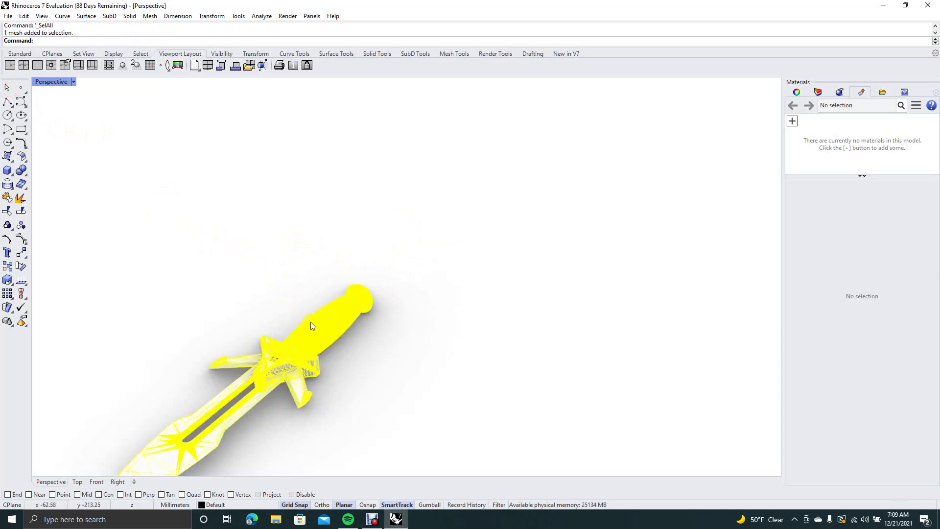
{"action": "left_click_drag", "start_coordinate": [317, 328], "coordinate": [408, 259]}
{"action": "left_click", "coordinate": [463, 270]}
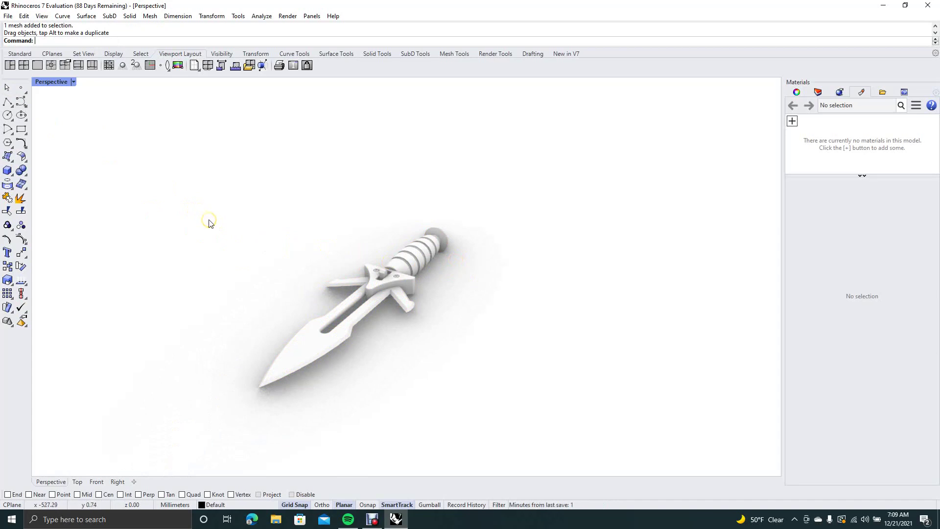
Select all, scale the knife up again with Scale, and move it toward the view centre.
{"action": "key", "text": "ctrl+a"}
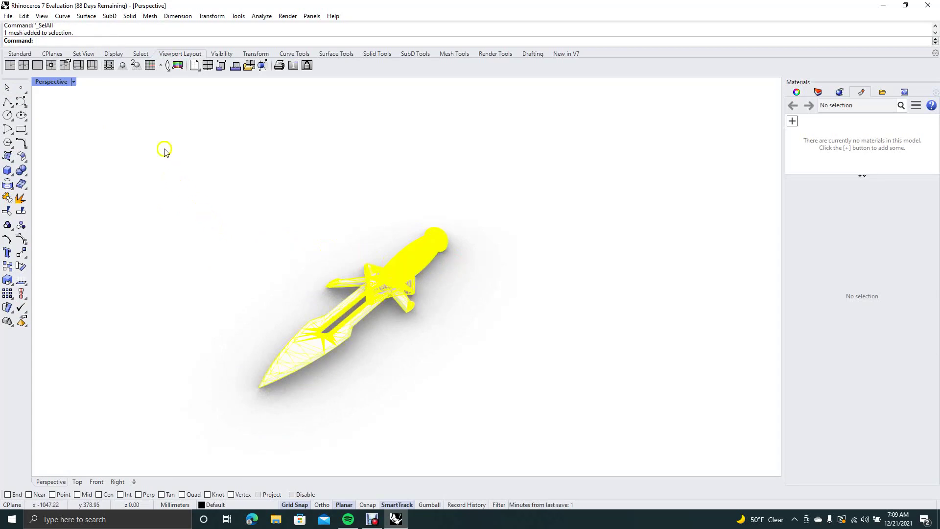
{"action": "type", "text": "Scale"}
{"action": "key", "text": "Return"}
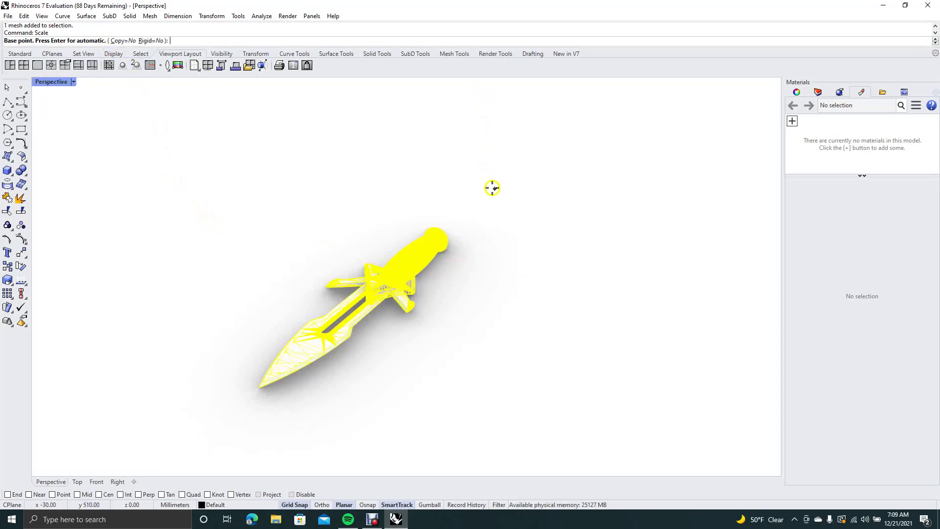
{"action": "left_click", "coordinate": [496, 188]}
{"action": "left_click", "coordinate": [464, 211]}
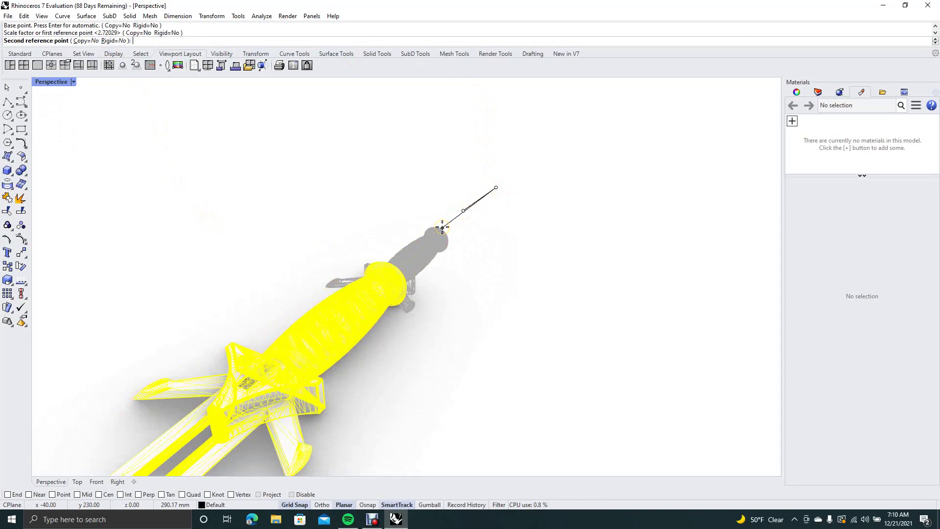
{"action": "left_click", "coordinate": [441, 225]}
{"action": "right_click", "coordinate": [11, 87]}
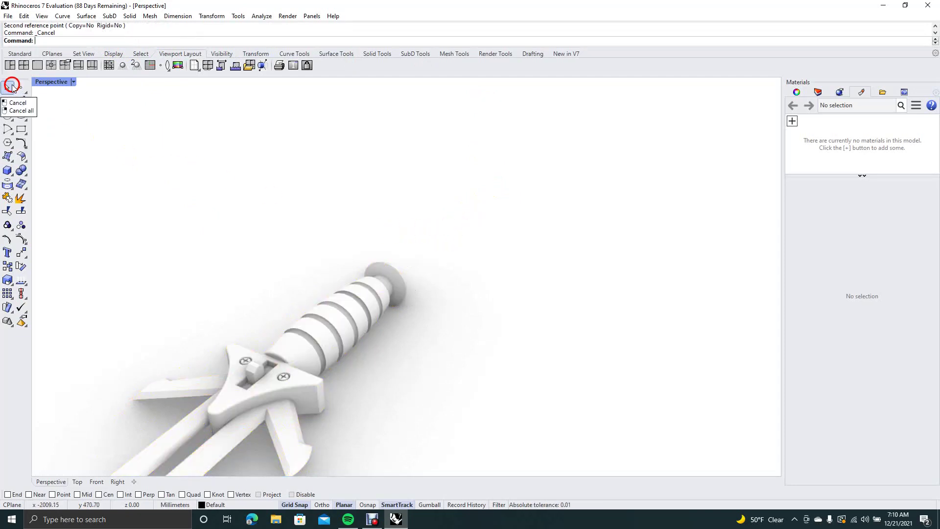
{"action": "key", "text": "ctrl+a"}
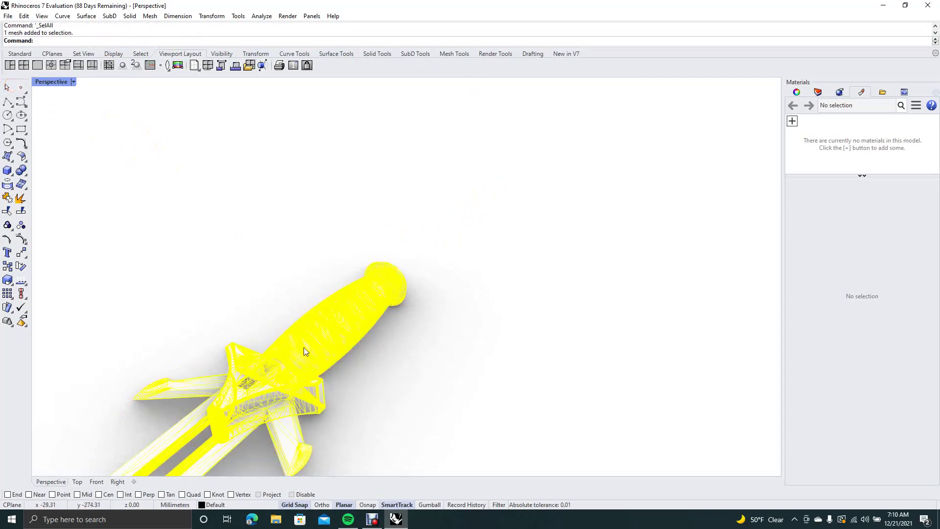
{"action": "left_click_drag", "start_coordinate": [303, 347], "coordinate": [445, 224]}
{"action": "left_click", "coordinate": [573, 257]}
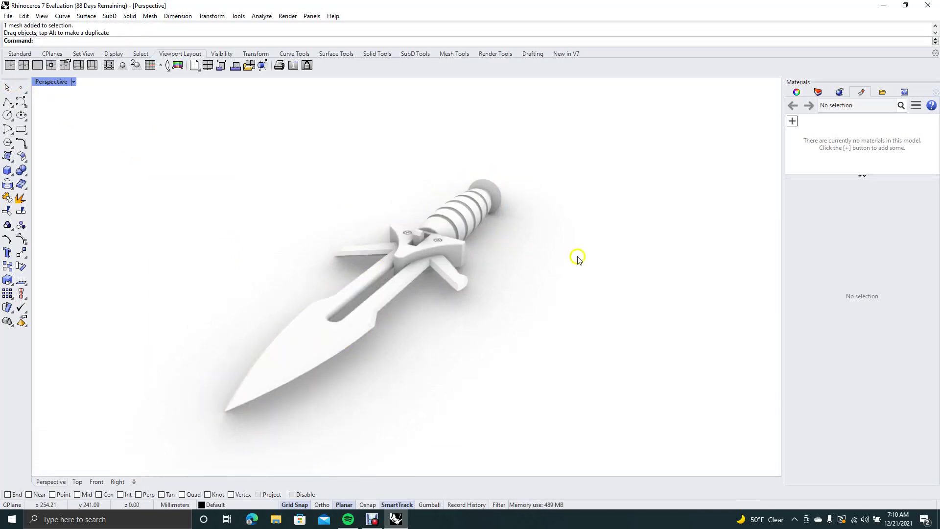
Explode the knife mesh into 199 pieces, then check the separate blade, guard and handle pieces.
{"action": "left_click", "coordinate": [453, 210]}
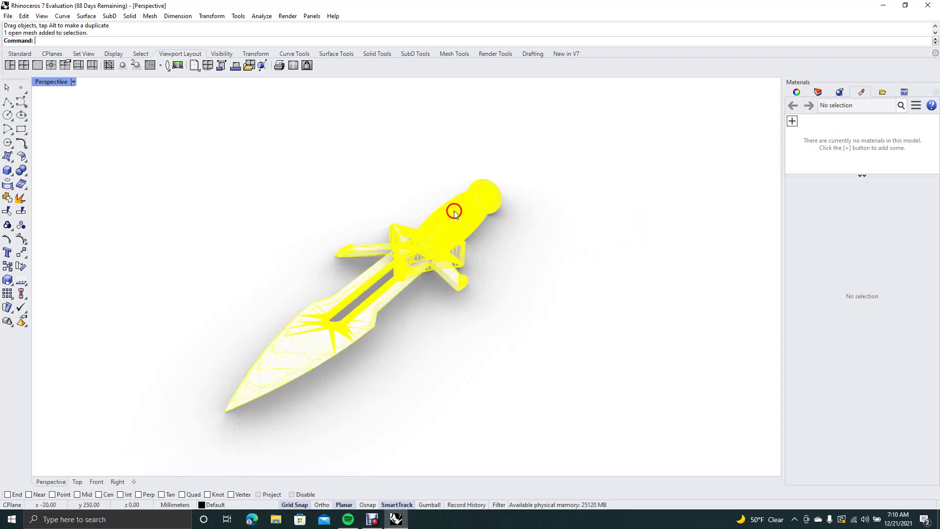
{"action": "left_click", "coordinate": [20, 199]}
{"action": "left_click", "coordinate": [170, 209]}
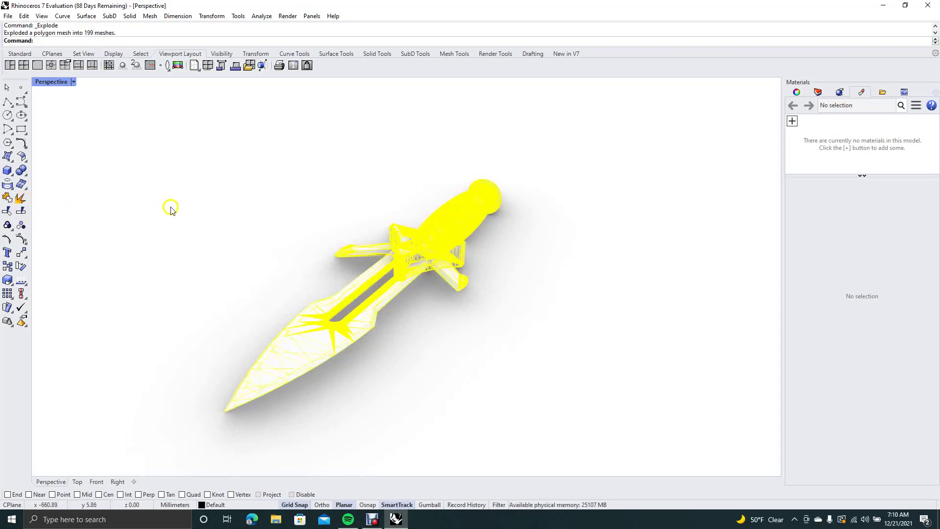
{"action": "left_click", "coordinate": [375, 272]}
{"action": "left_click", "coordinate": [427, 246]}
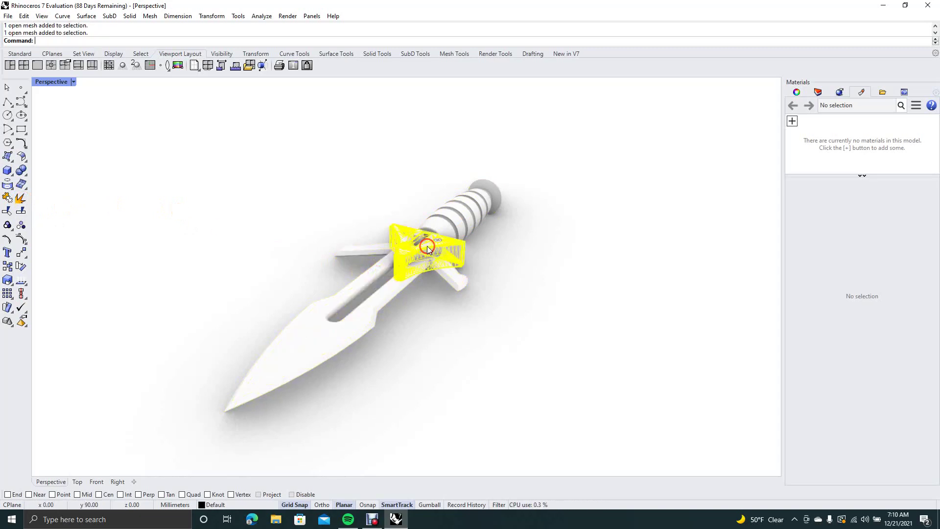
{"action": "left_click", "coordinate": [457, 219]}
{"action": "left_click", "coordinate": [374, 196]}
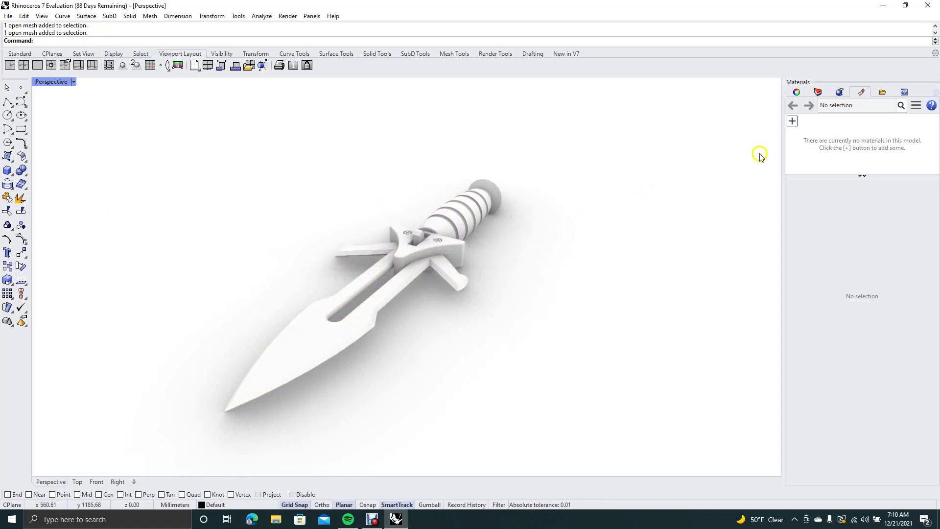
Load African teak polished from the library's Wood folder into the Materials panel.
{"action": "left_click", "coordinate": [793, 122]}
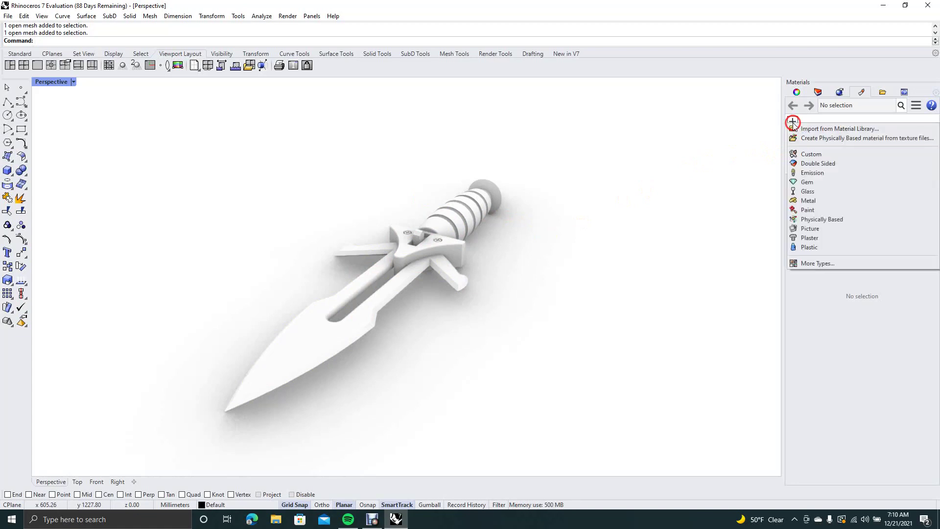
{"action": "left_click", "coordinate": [831, 129]}
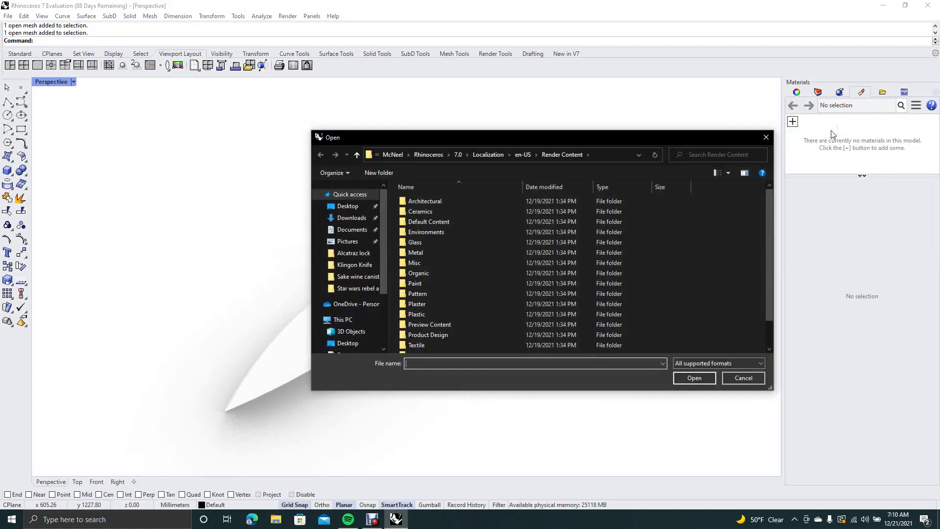
{"action": "left_click_drag", "start_coordinate": [767, 206], "coordinate": [767, 237]}
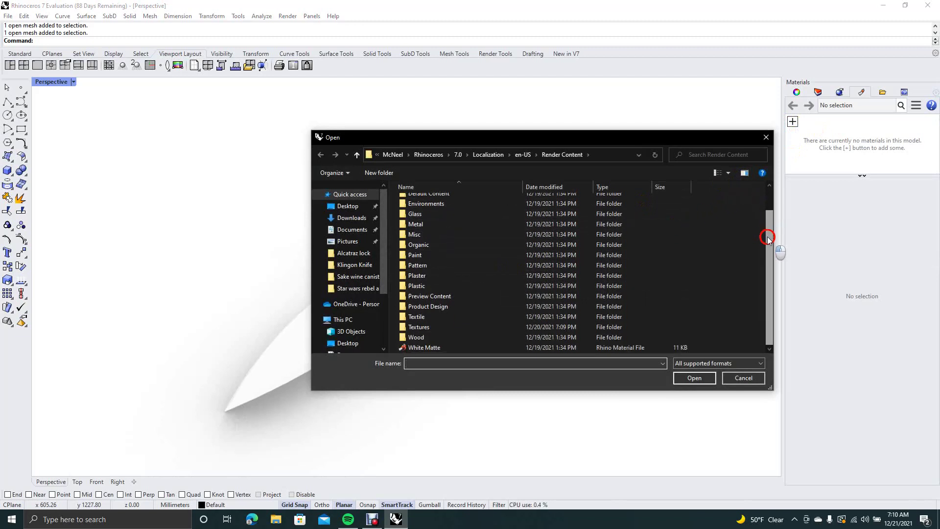
{"action": "double_click", "coordinate": [437, 337]}
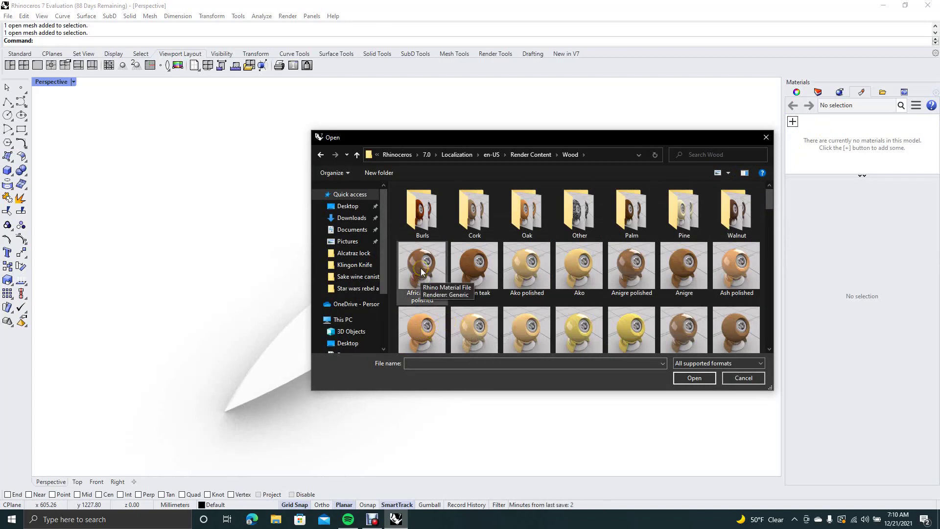
{"action": "double_click", "coordinate": [421, 272]}
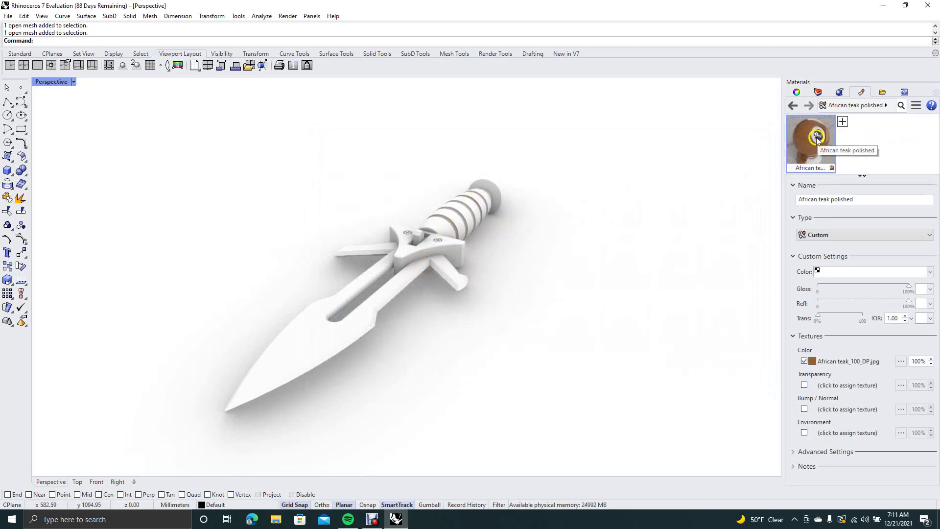
Drag African teak polished onto each ring and section of the knife handle.
{"action": "left_click_drag", "start_coordinate": [816, 137], "coordinate": [445, 225]}
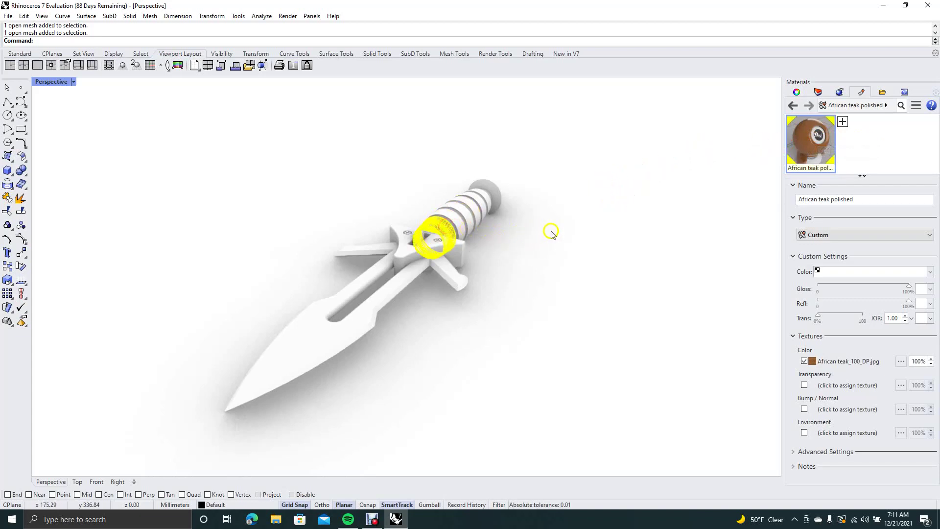
{"action": "left_click_drag", "start_coordinate": [805, 143], "coordinate": [460, 217]}
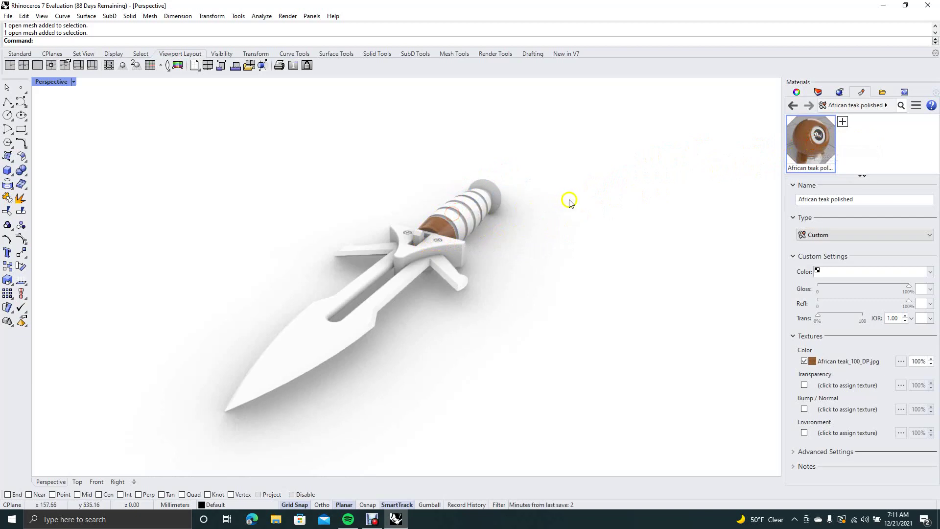
{"action": "left_click_drag", "start_coordinate": [810, 141], "coordinate": [462, 223]}
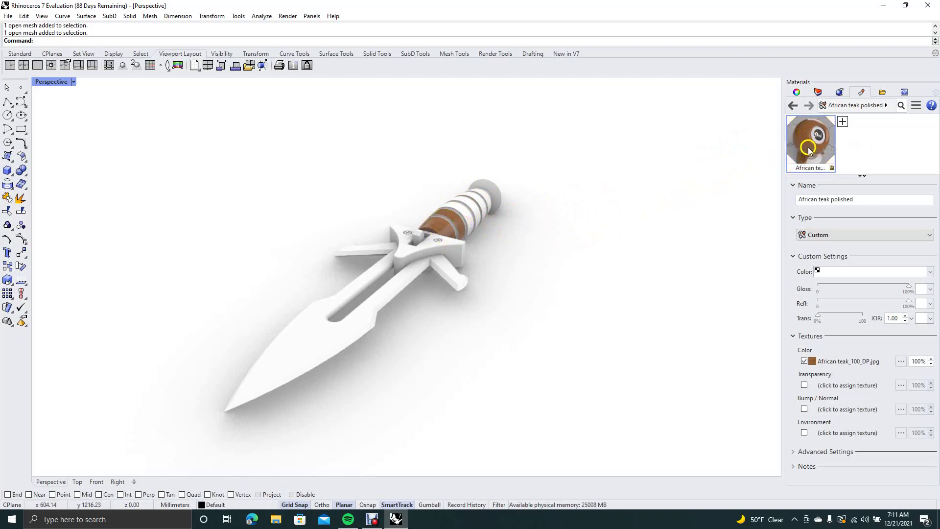
{"action": "left_click_drag", "start_coordinate": [805, 142], "coordinate": [464, 211]}
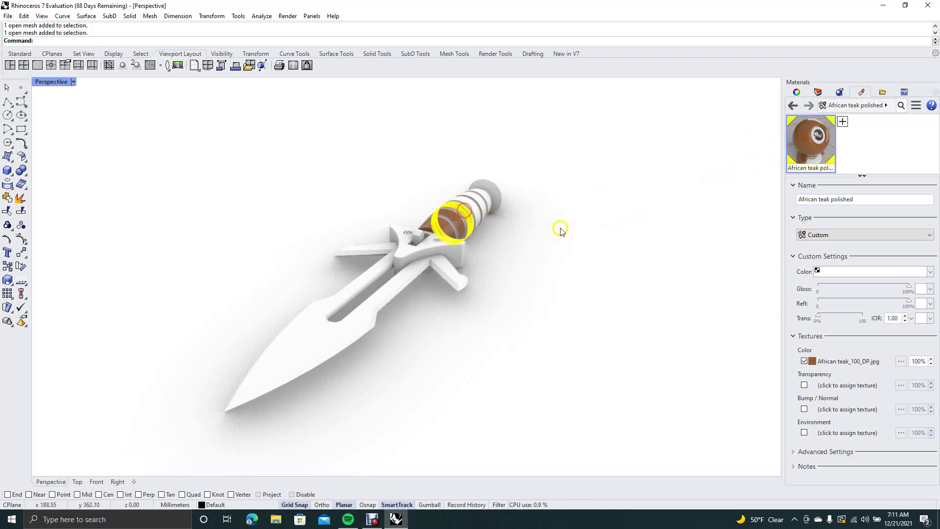
{"action": "mouse_move", "coordinate": [805, 138]}
{"action": "left_mouse_down"}
{"action": "mouse_move", "coordinate": [671, 164]}
{"action": "mouse_move", "coordinate": [541, 206]}
{"action": "mouse_move", "coordinate": [480, 210]}
{"action": "left_mouse_up"}
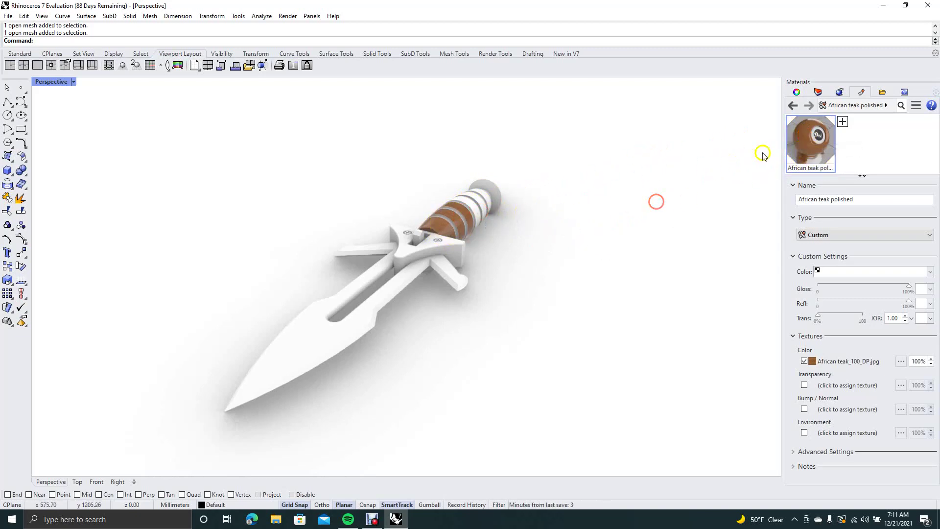
{"action": "left_click_drag", "start_coordinate": [799, 140], "coordinate": [563, 208]}
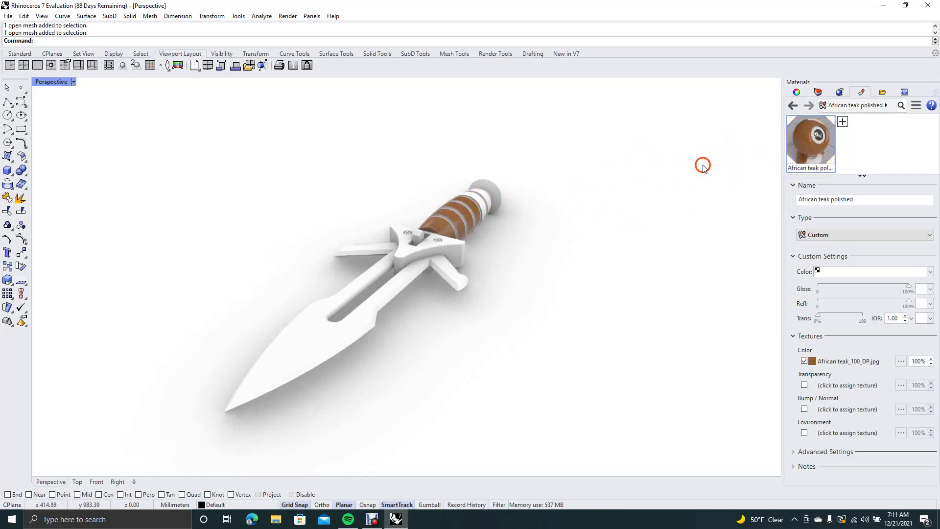
{"action": "left_click_drag", "start_coordinate": [810, 140], "coordinate": [492, 205]}
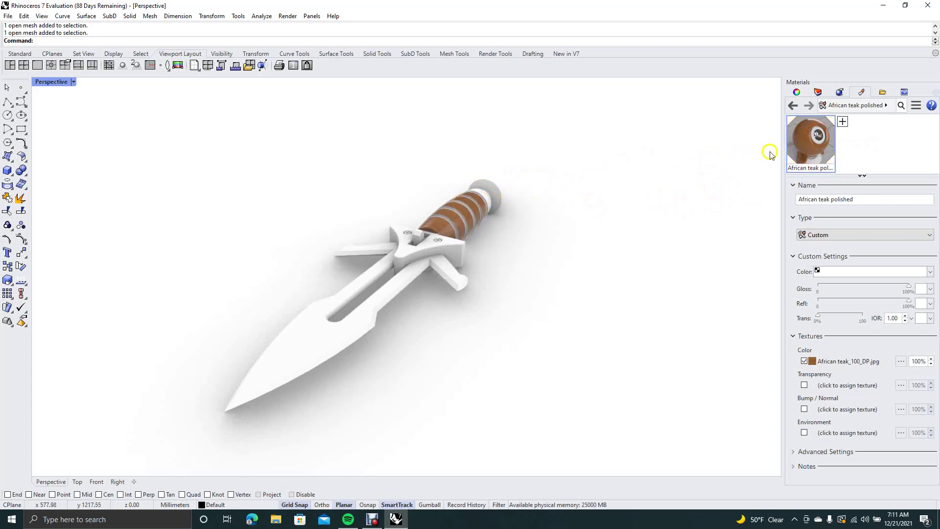
{"action": "left_click", "coordinate": [713, 179]}
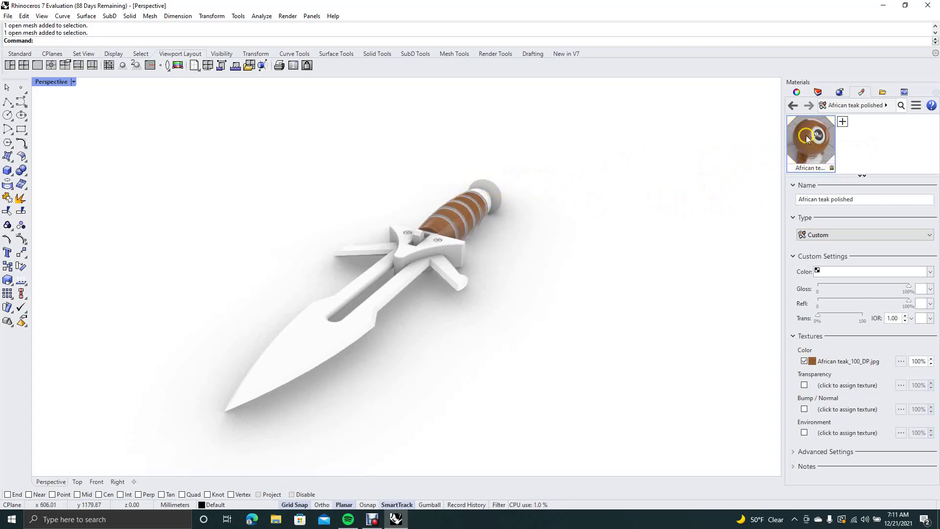
{"action": "left_click_drag", "start_coordinate": [810, 142], "coordinate": [493, 204]}
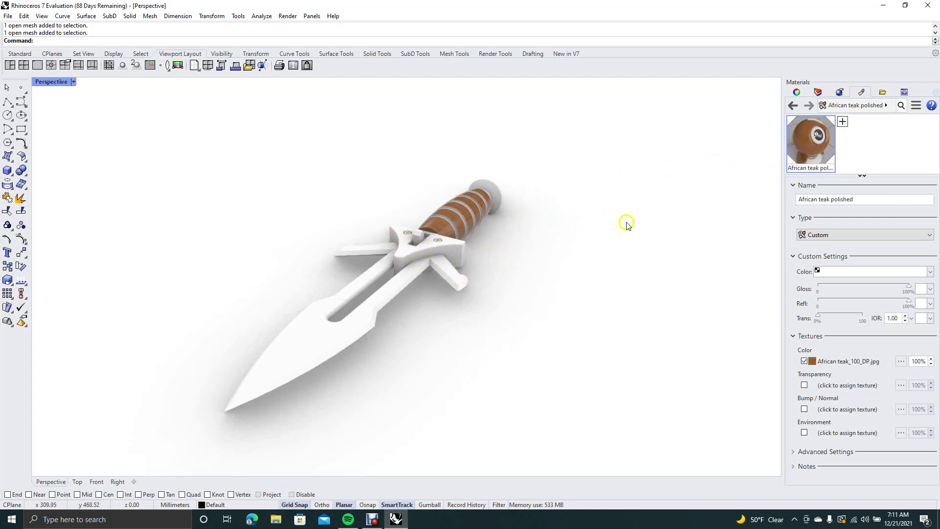
Import Black Sandblasted Plastic from the material library's Plastic folder.
{"action": "left_click", "coordinate": [842, 121]}
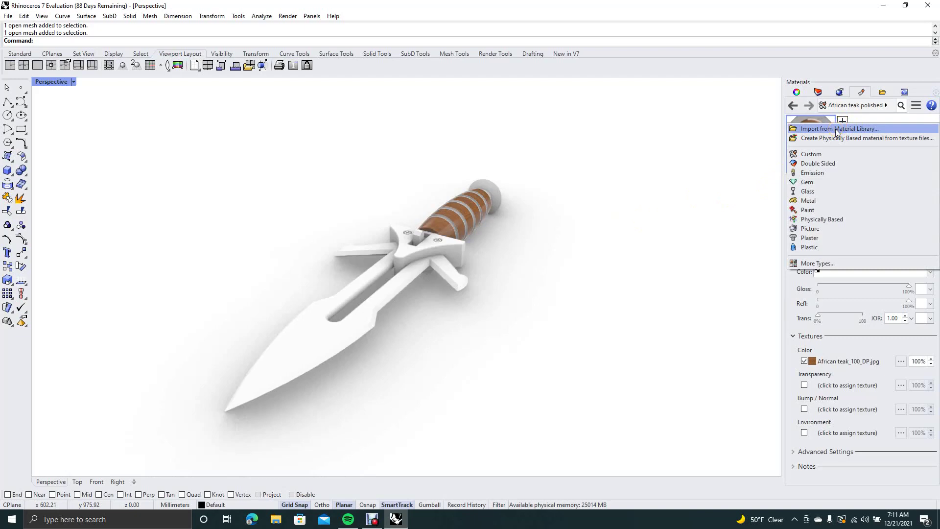
{"action": "left_click", "coordinate": [836, 129]}
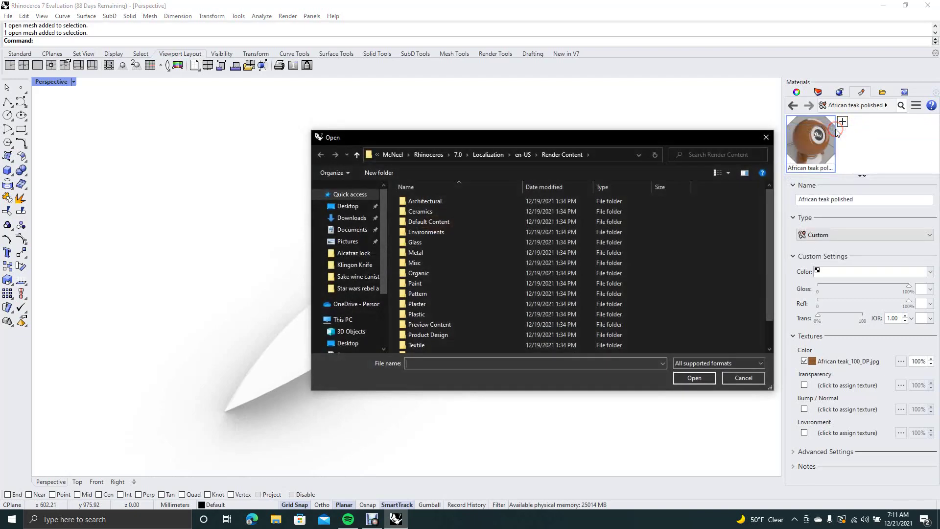
{"action": "double_click", "coordinate": [428, 315]}
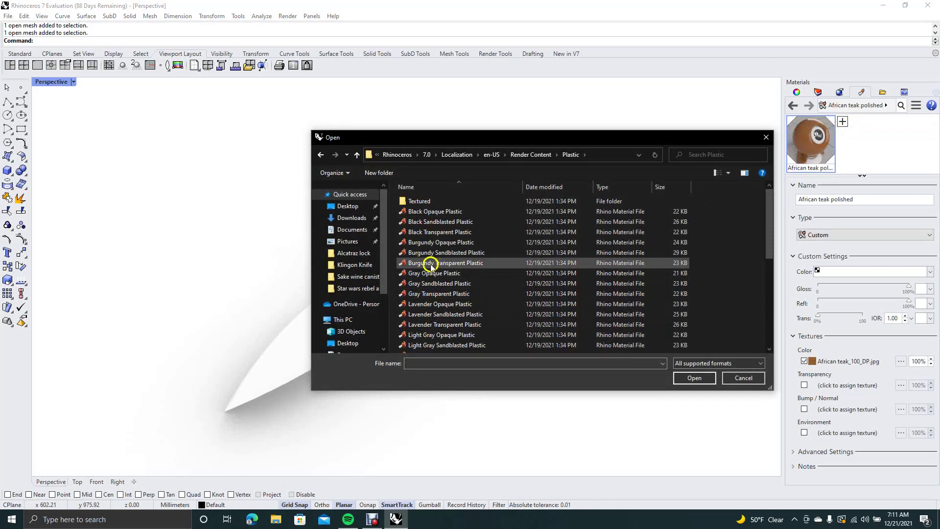
{"action": "double_click", "coordinate": [437, 223]}
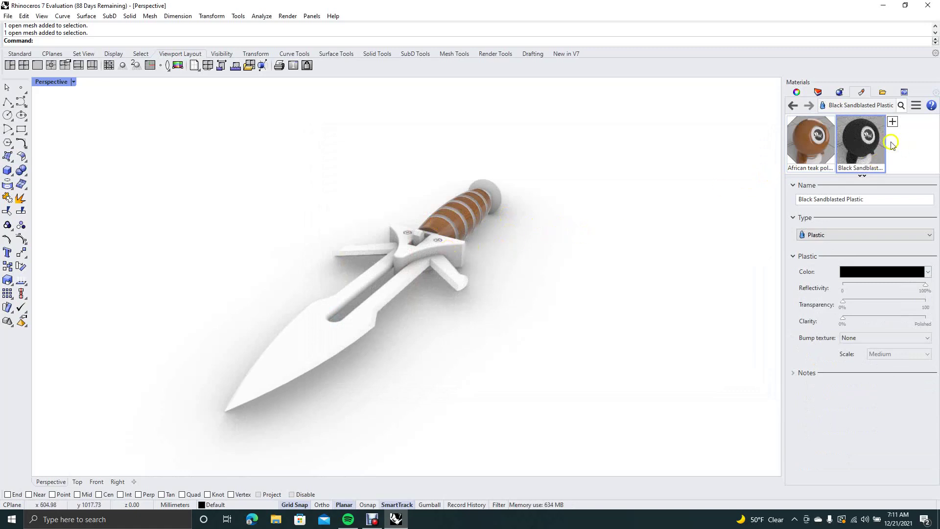
Apply Black Sandblasted Plastic to the knife's central guard block.
{"action": "left_click_drag", "start_coordinate": [856, 142], "coordinate": [594, 219]}
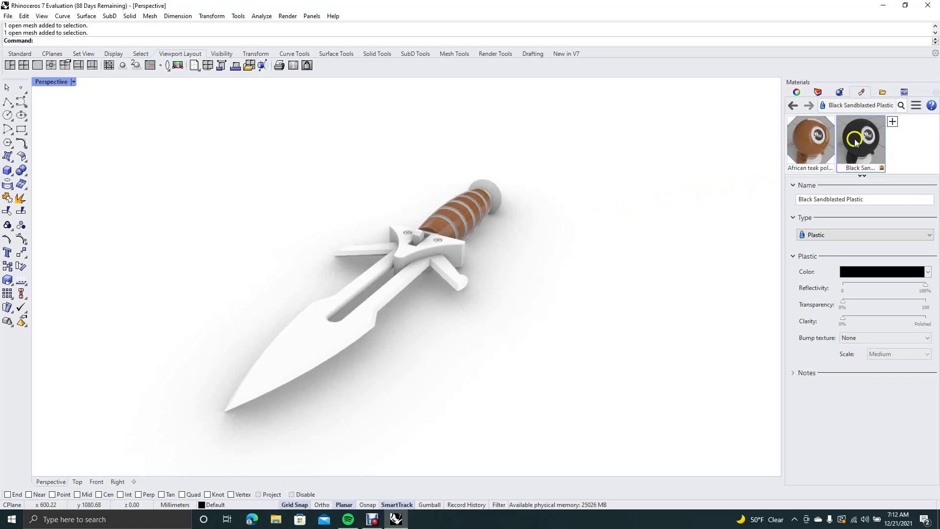
{"action": "left_click_drag", "start_coordinate": [849, 140], "coordinate": [426, 253]}
{"action": "left_click", "coordinate": [578, 236]}
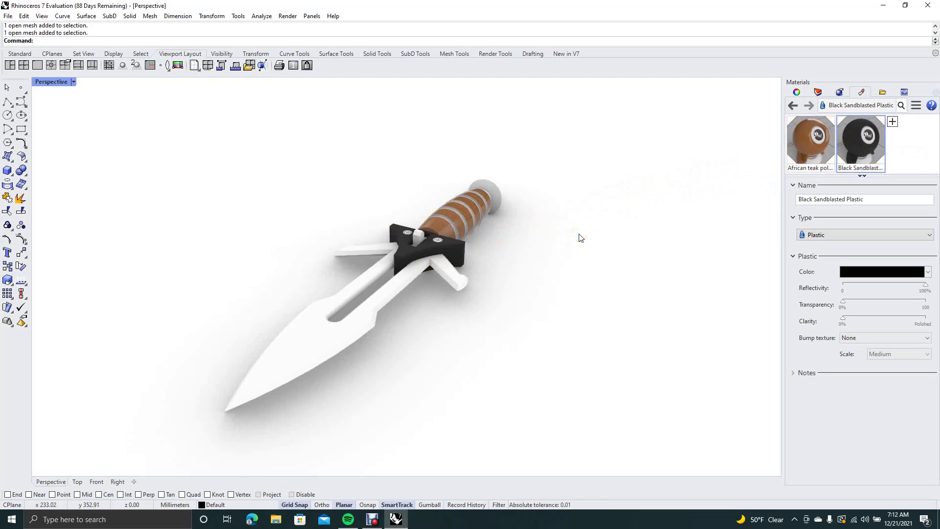
{"action": "left_click", "coordinate": [578, 240]}
Load Satin Titanium from the Metal > Satin library folder into the Materials panel.
{"action": "left_click", "coordinate": [893, 121]}
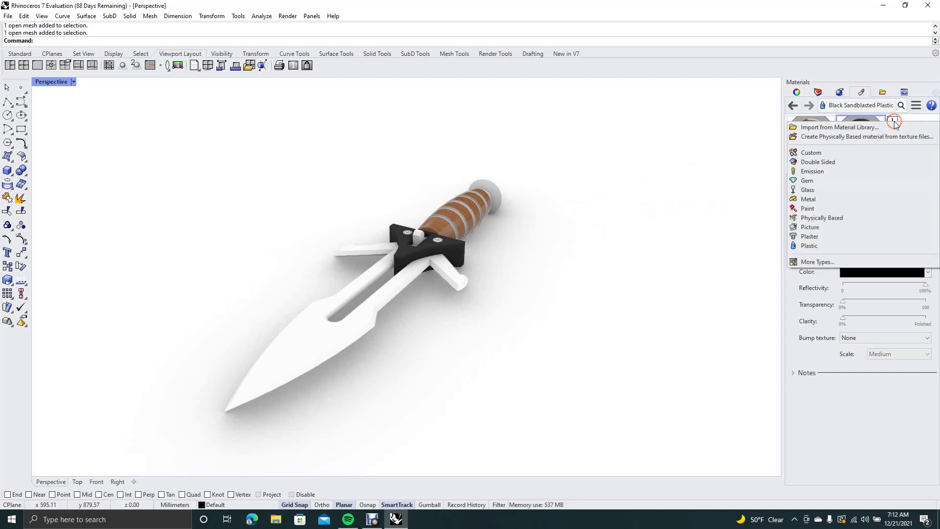
{"action": "left_click", "coordinate": [818, 137]}
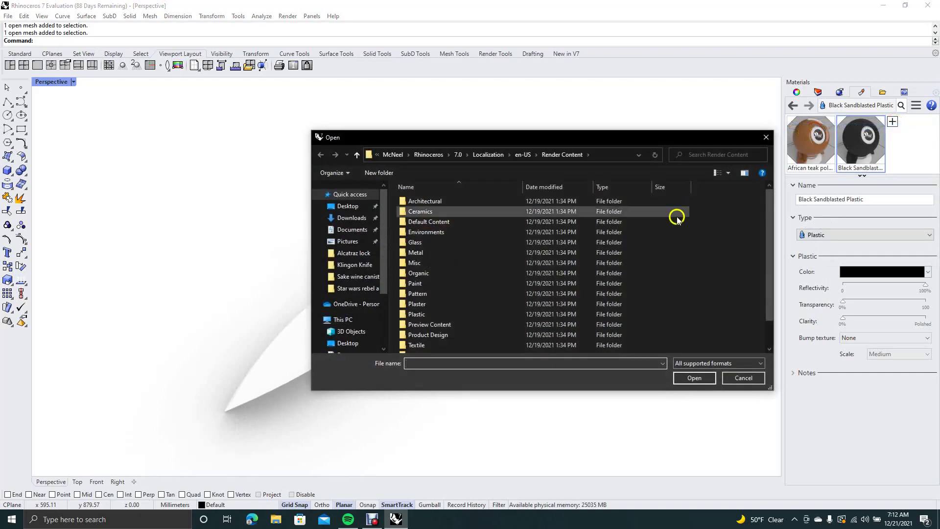
{"action": "left_click", "coordinate": [420, 253]}
{"action": "double_click", "coordinate": [420, 254]}
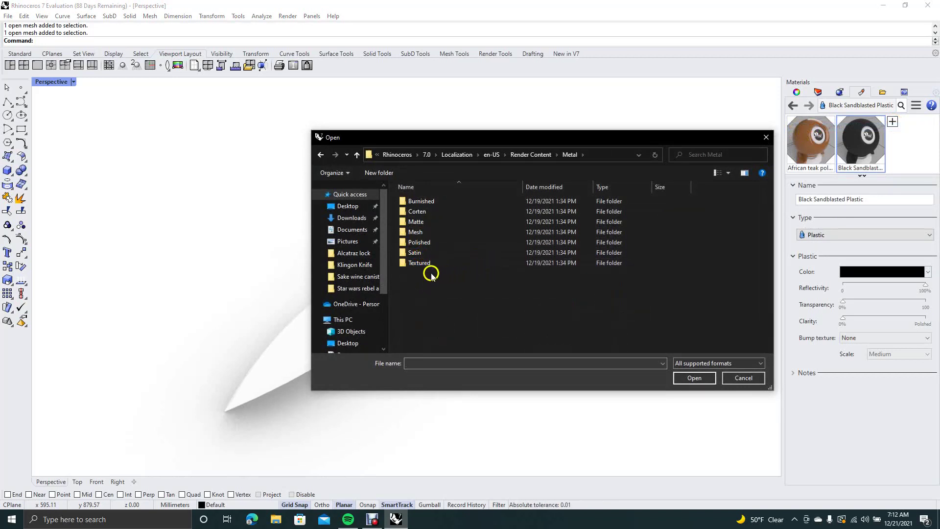
{"action": "double_click", "coordinate": [418, 253]}
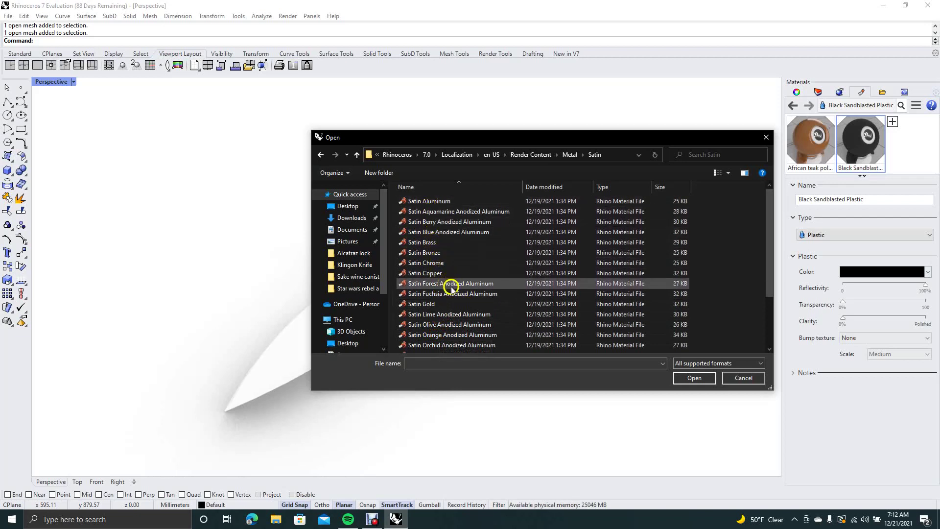
{"action": "left_click_drag", "start_coordinate": [770, 266], "coordinate": [778, 318]}
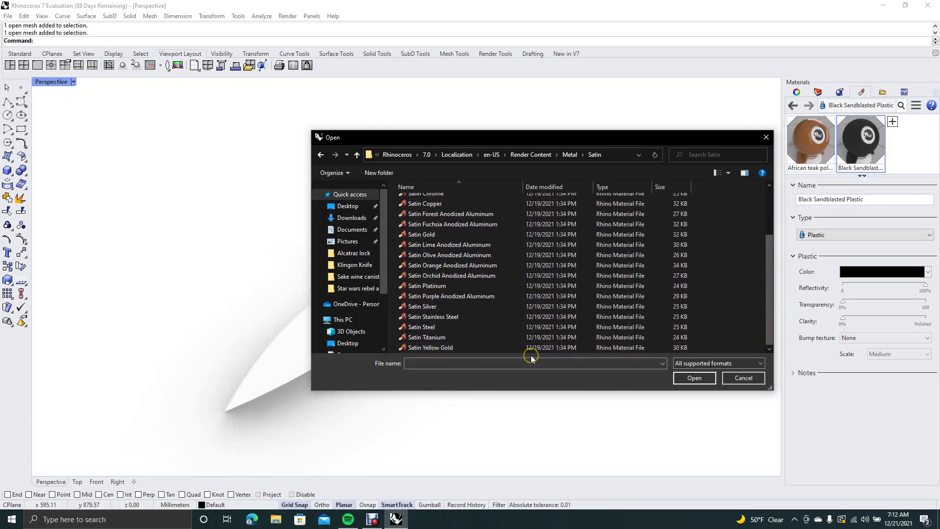
{"action": "left_click", "coordinate": [496, 351]}
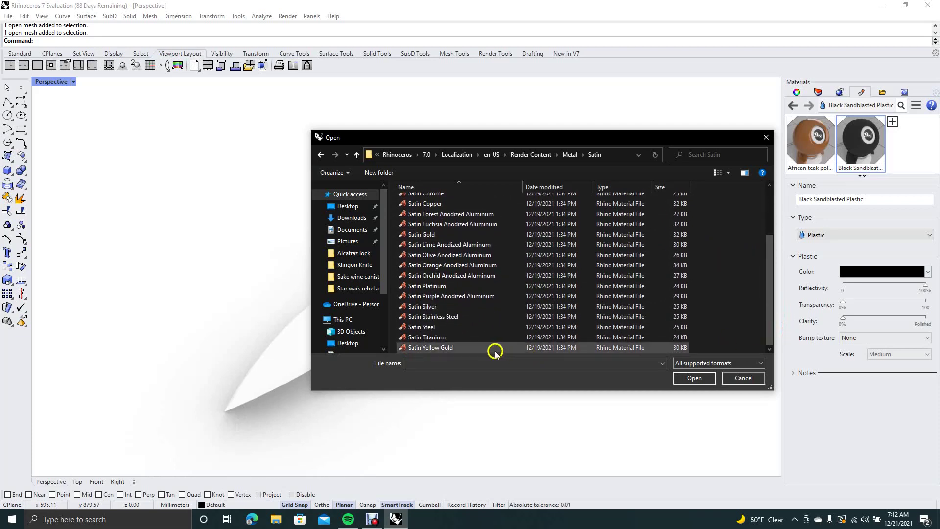
{"action": "double_click", "coordinate": [448, 338]}
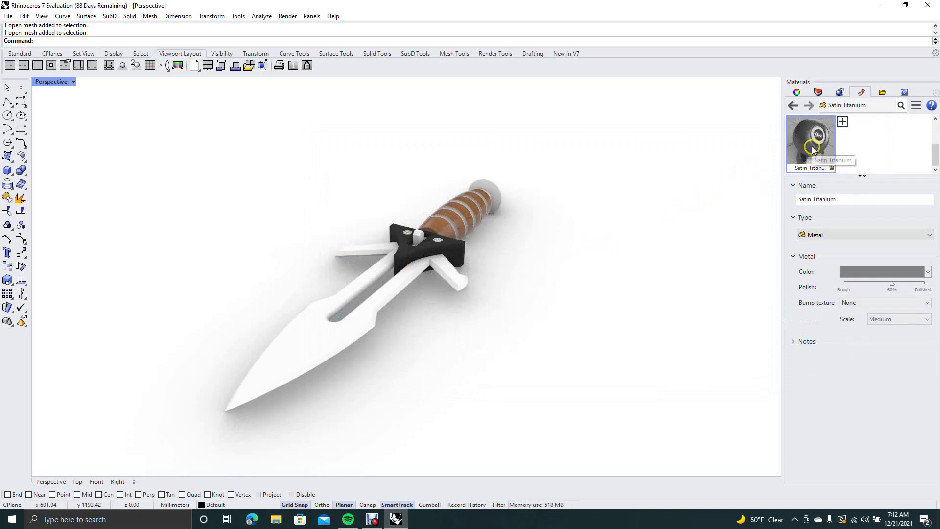
Drag Satin Titanium onto the blade and the pommel ring at the handle's end.
{"action": "left_click_drag", "start_coordinate": [813, 150], "coordinate": [325, 339]}
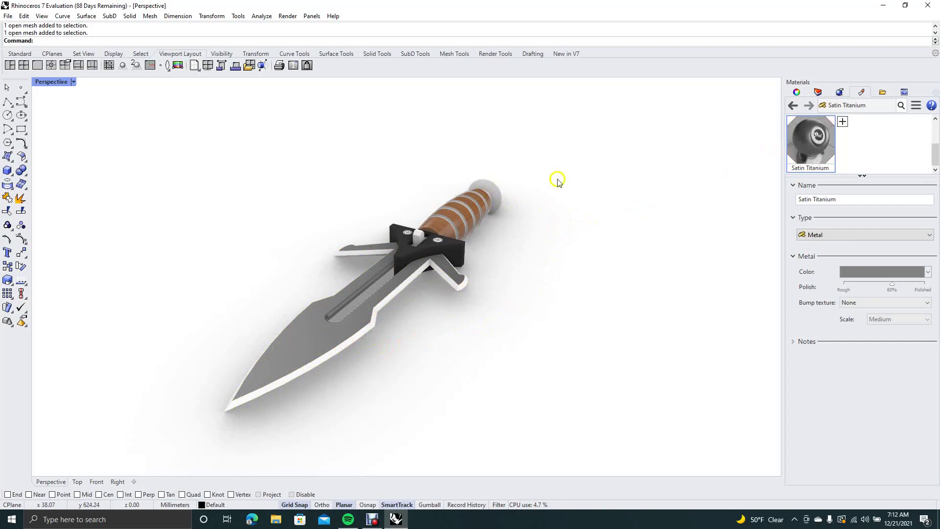
{"action": "left_click_drag", "start_coordinate": [808, 142], "coordinate": [500, 192]}
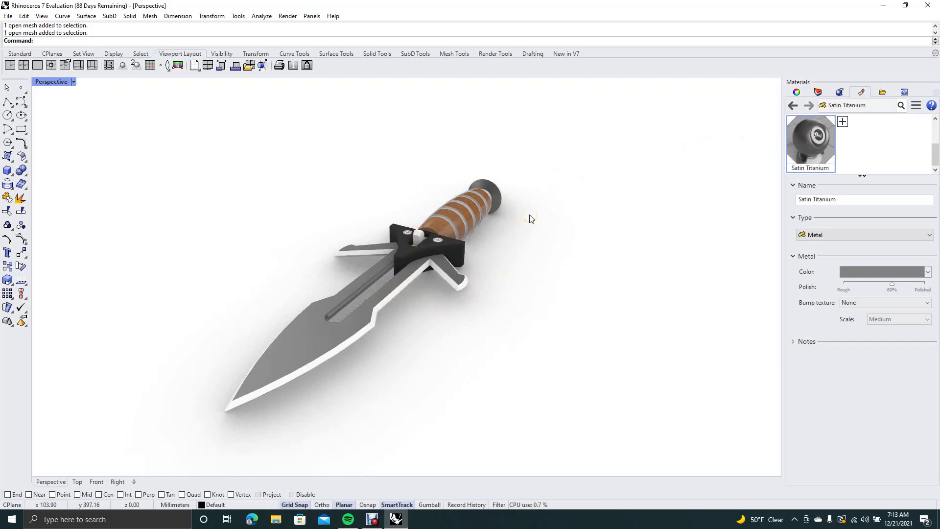
{"action": "right_click_drag", "start_coordinate": [531, 219], "coordinate": [513, 250]}
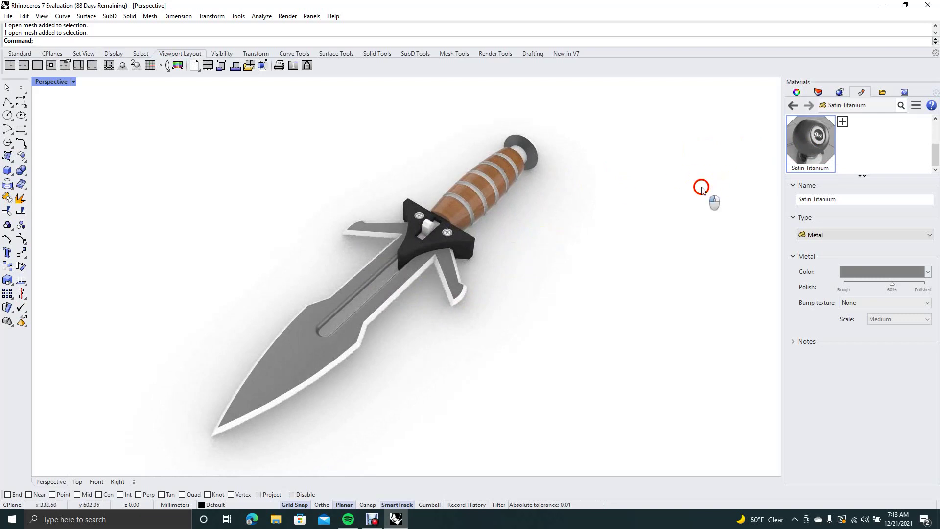
{"action": "left_click_drag", "start_coordinate": [806, 144], "coordinate": [530, 161]}
Snip a rectangle around the rendered knife to the clipboard with Win+Shift+S.
{"action": "key", "text": "super+shift+s"}
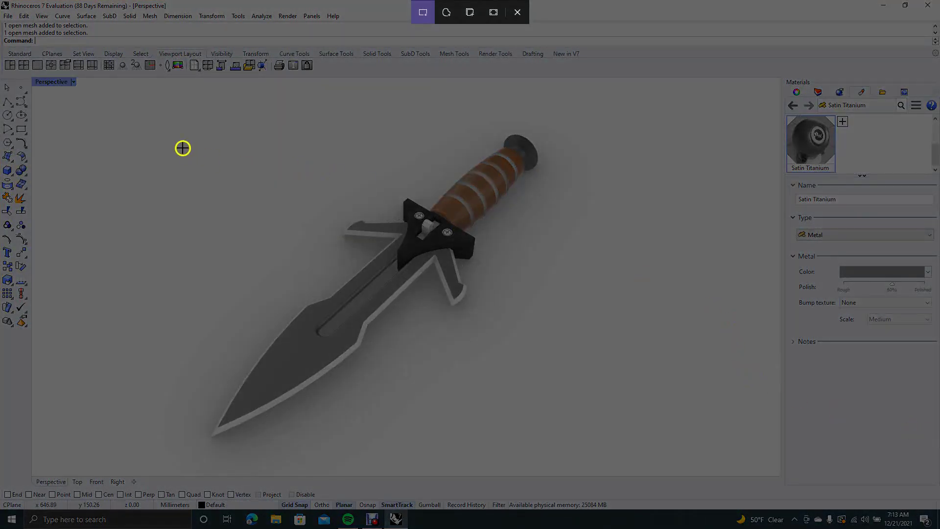
{"action": "left_click_drag", "start_coordinate": [152, 113], "coordinate": [641, 454]}
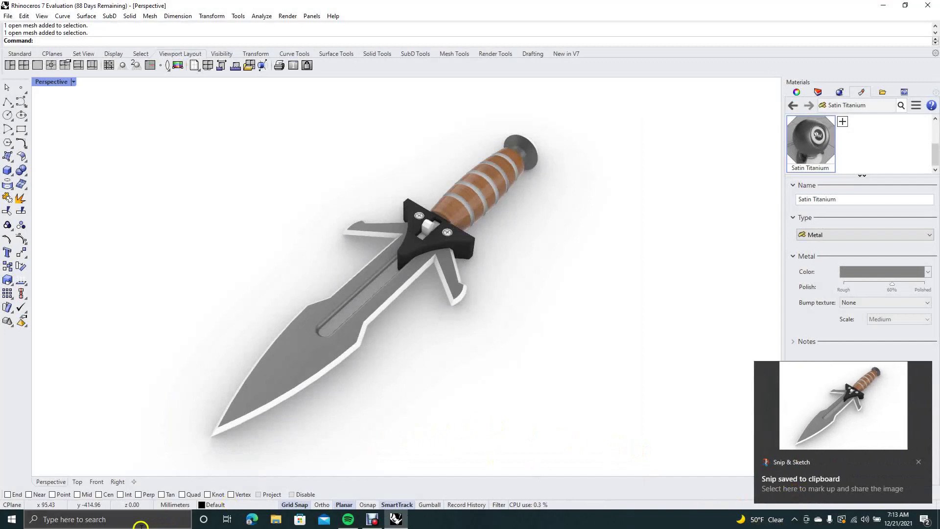
{"action": "left_click", "coordinate": [118, 521]}
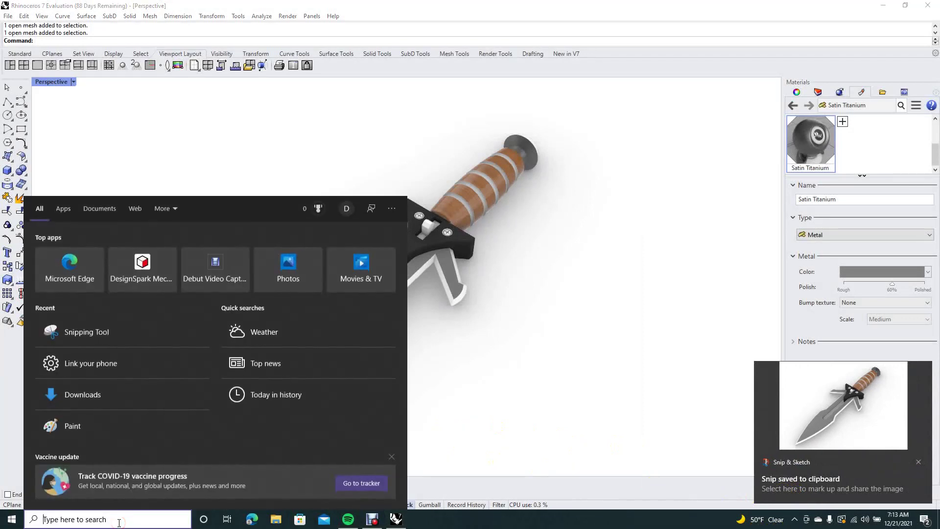
Paste the knife snip into a blank Paint canvas and crop the canvas to it.
{"action": "left_click", "coordinate": [74, 428]}
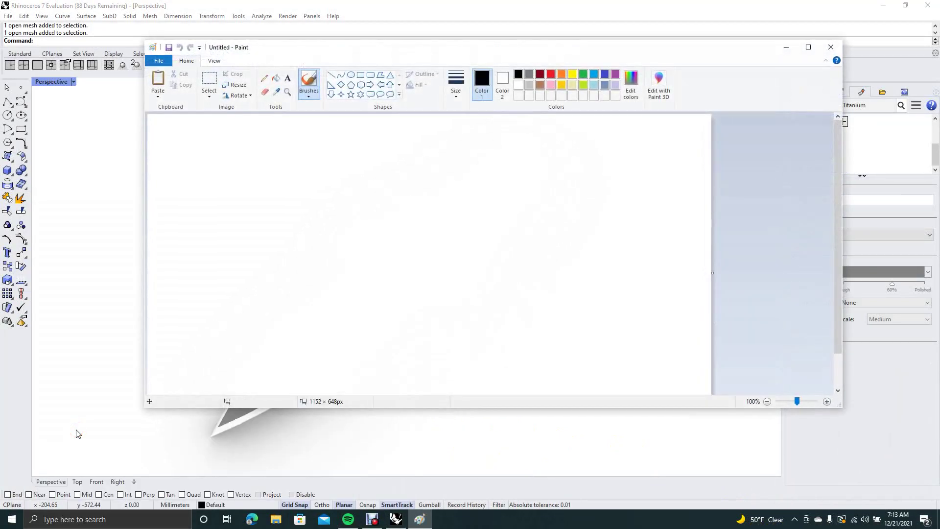
{"action": "left_click", "coordinate": [160, 79]}
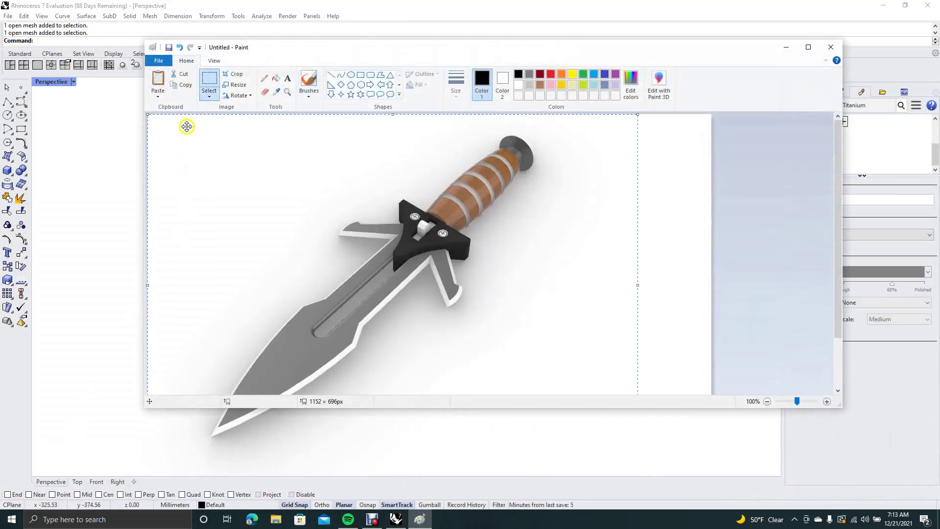
{"action": "left_click", "coordinate": [236, 74]}
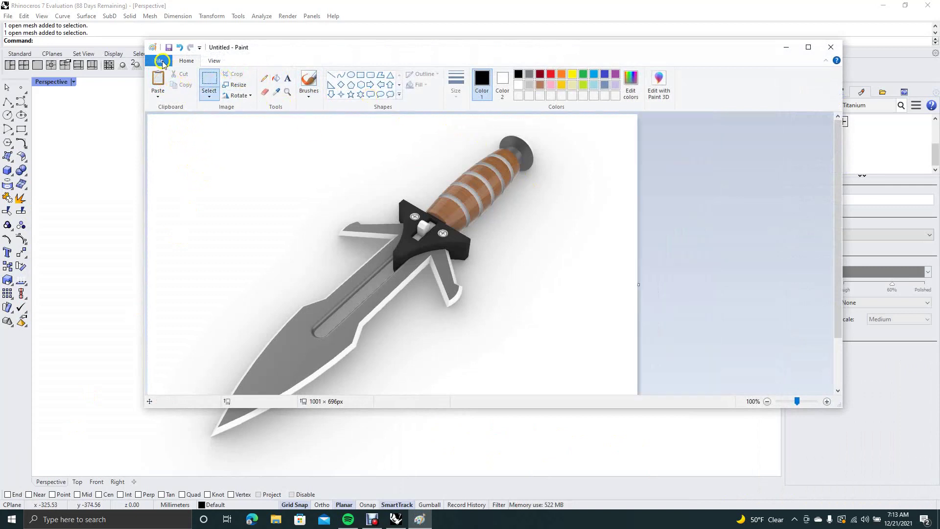
Save the image as a JPEG named Knife, then close Paint.
{"action": "left_click", "coordinate": [162, 61]}
{"action": "left_click", "coordinate": [180, 140]}
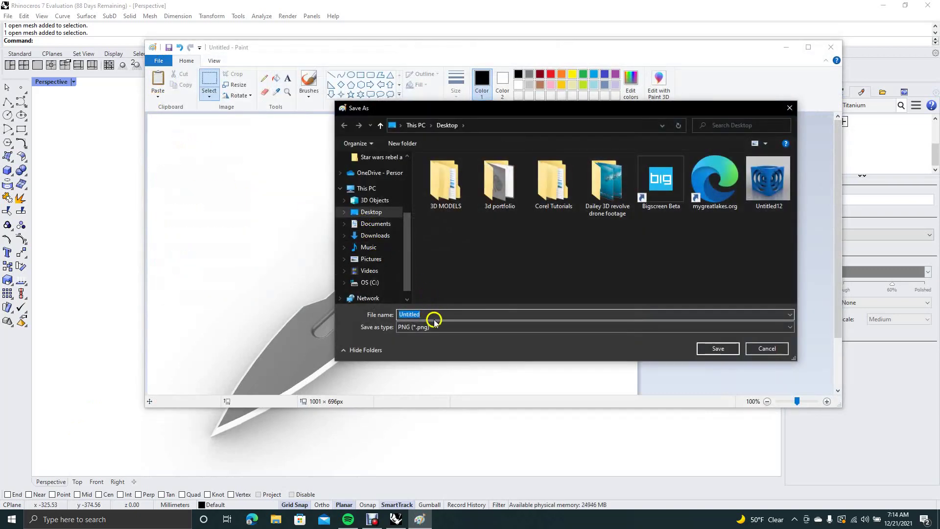
{"action": "left_click", "coordinate": [435, 326]}
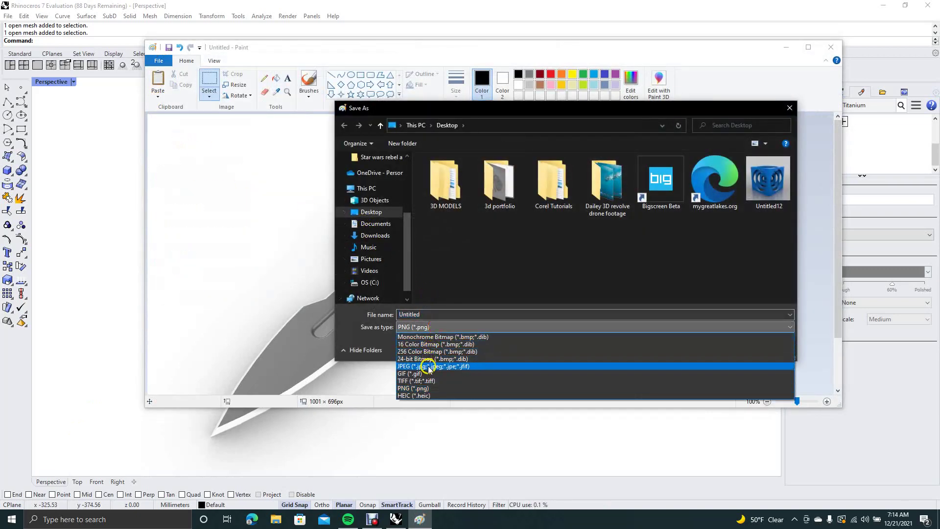
{"action": "left_click", "coordinate": [428, 368]}
{"action": "double_click", "coordinate": [420, 314]}
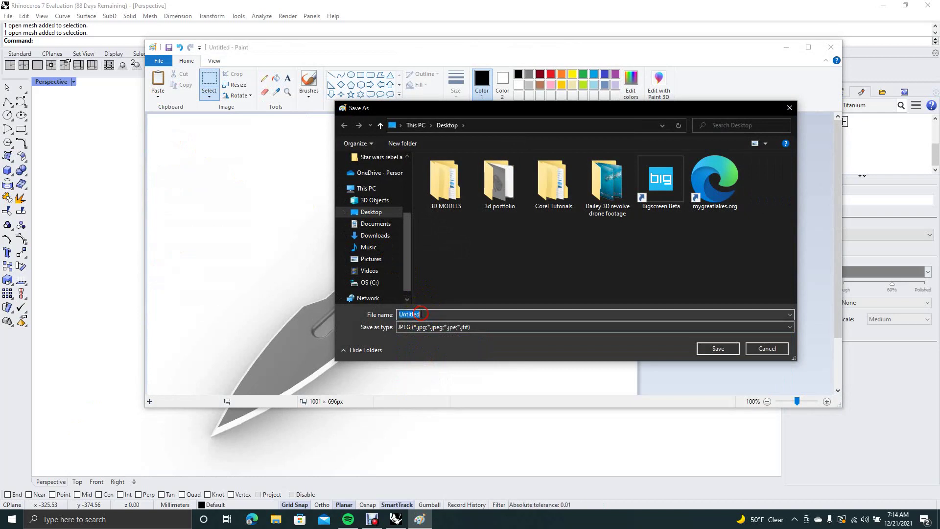
{"action": "type", "text": "Knife"}
{"action": "left_click", "coordinate": [718, 346]}
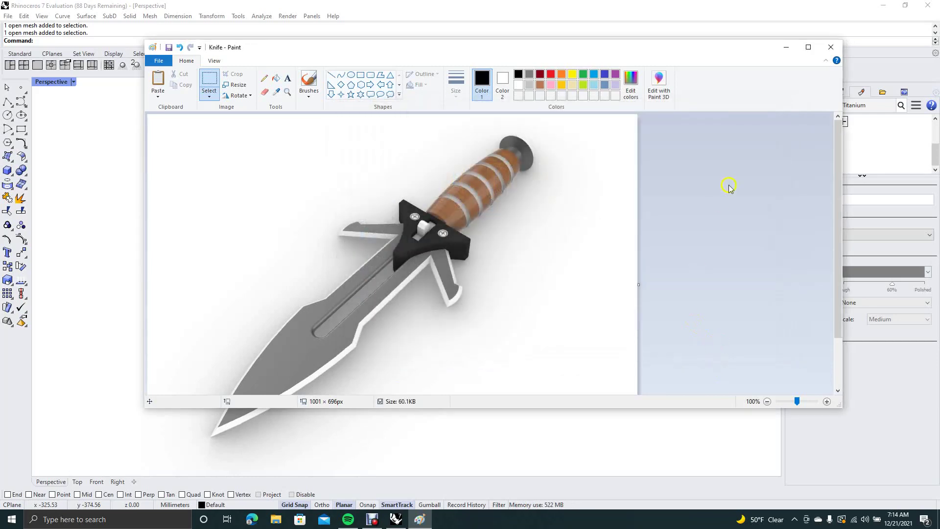
{"action": "left_click", "coordinate": [835, 45]}
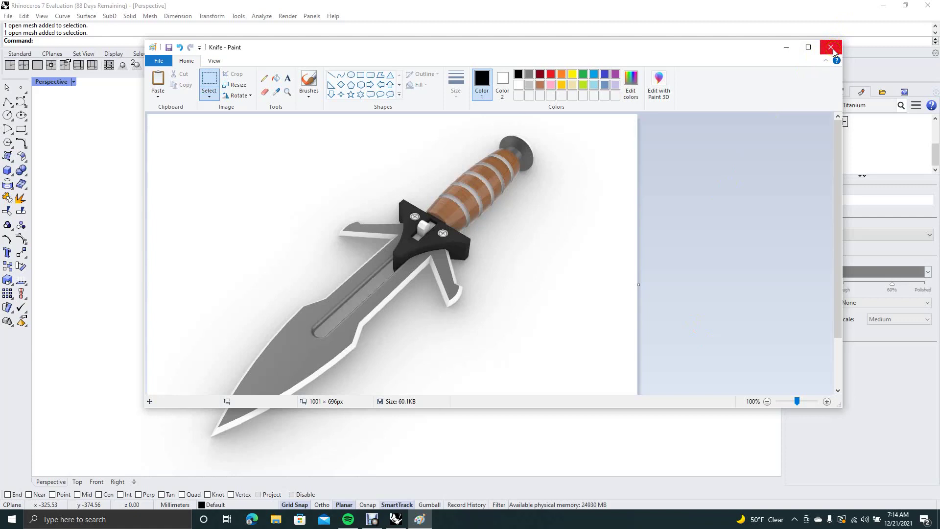
{"action": "left_click", "coordinate": [832, 48]}
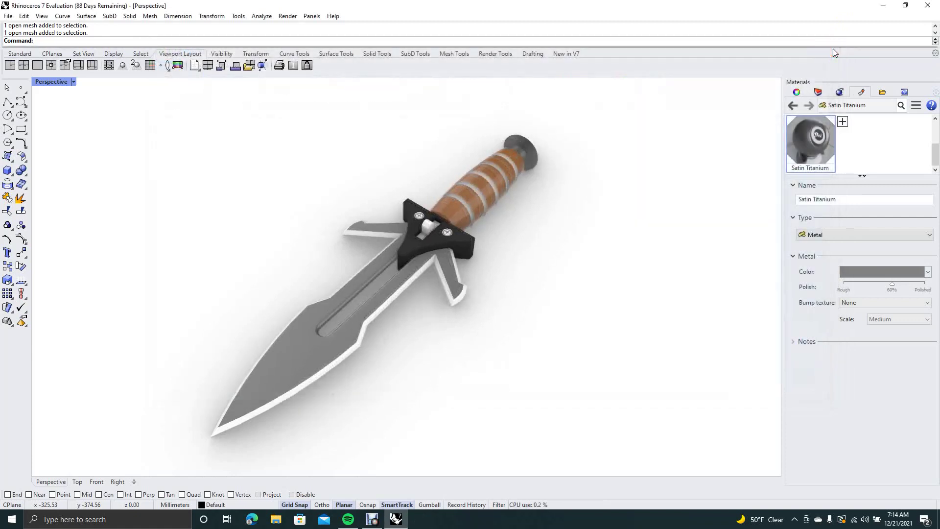
Discard the knife model's changes and start a new model from the Small Objects - Inches template.
{"action": "left_click", "coordinate": [9, 16]}
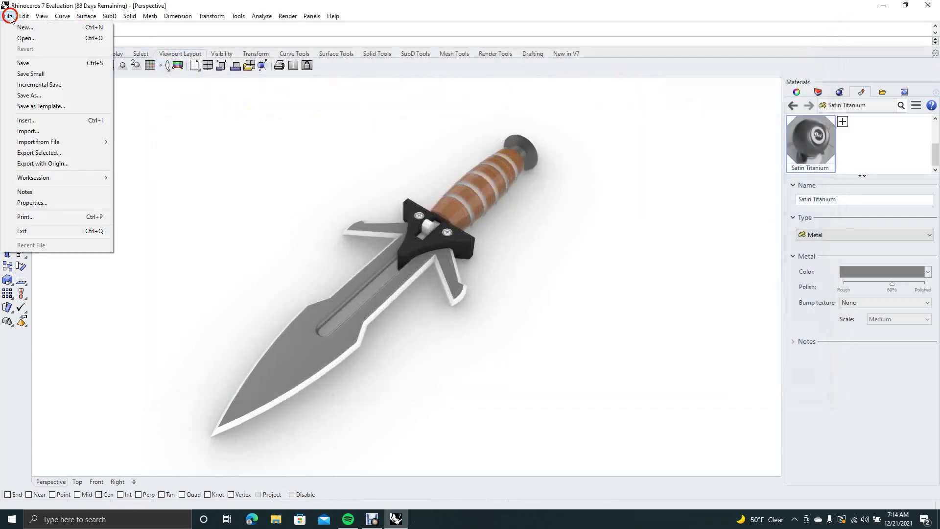
{"action": "left_click", "coordinate": [17, 28]}
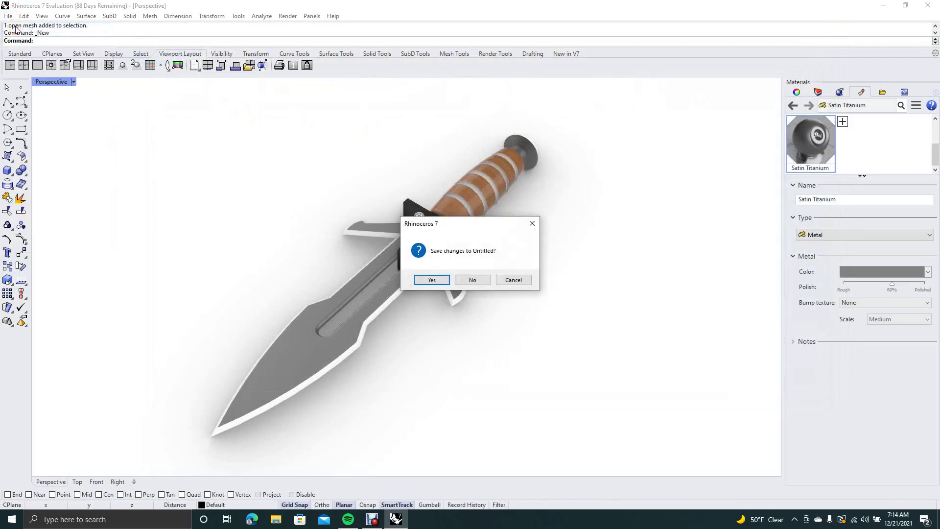
{"action": "left_click", "coordinate": [473, 279]}
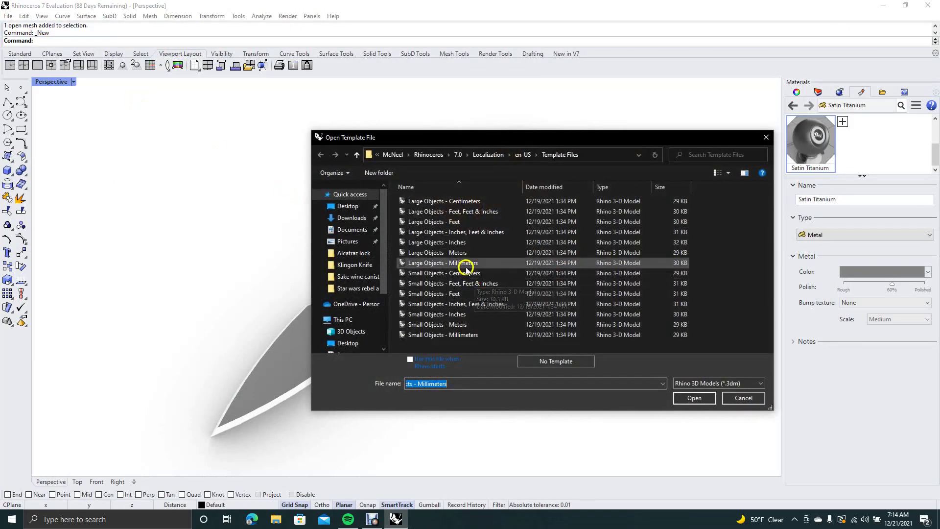
{"action": "left_click", "coordinate": [431, 211]}
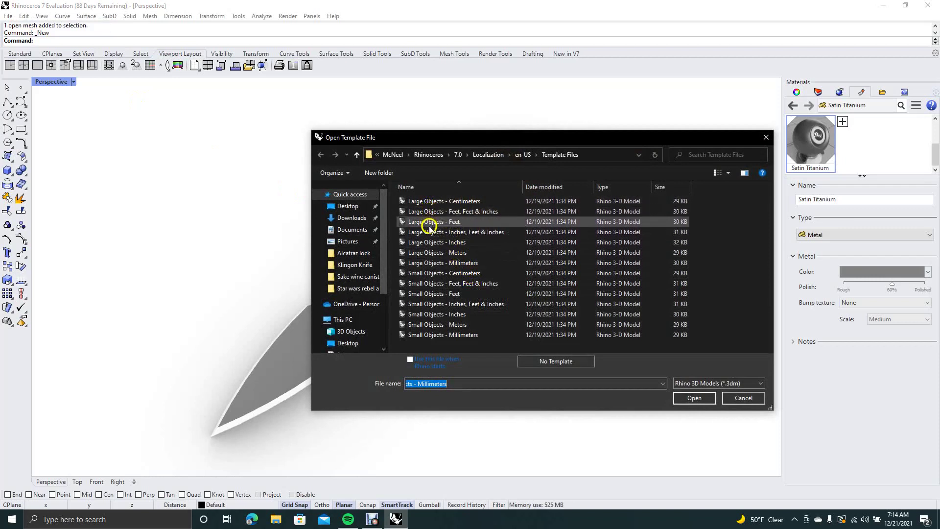
{"action": "left_click", "coordinate": [435, 316]}
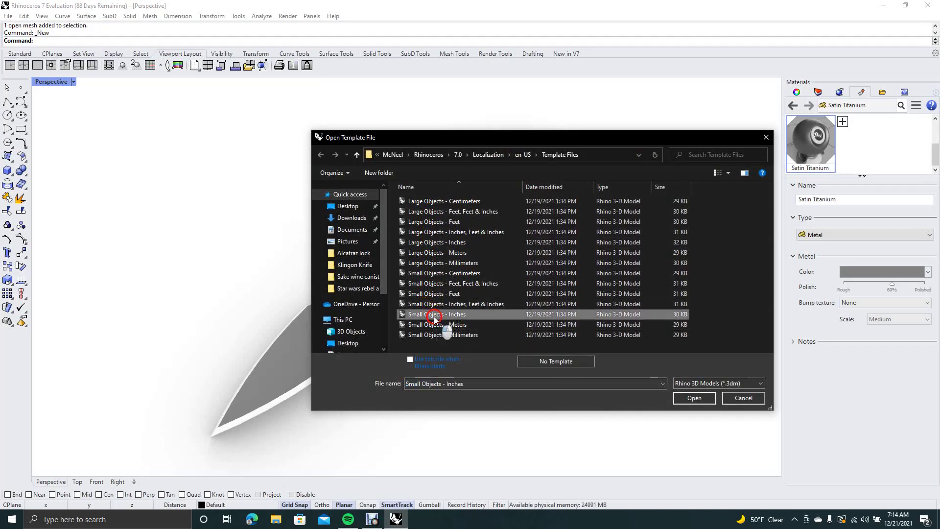
{"action": "left_click", "coordinate": [692, 398]}
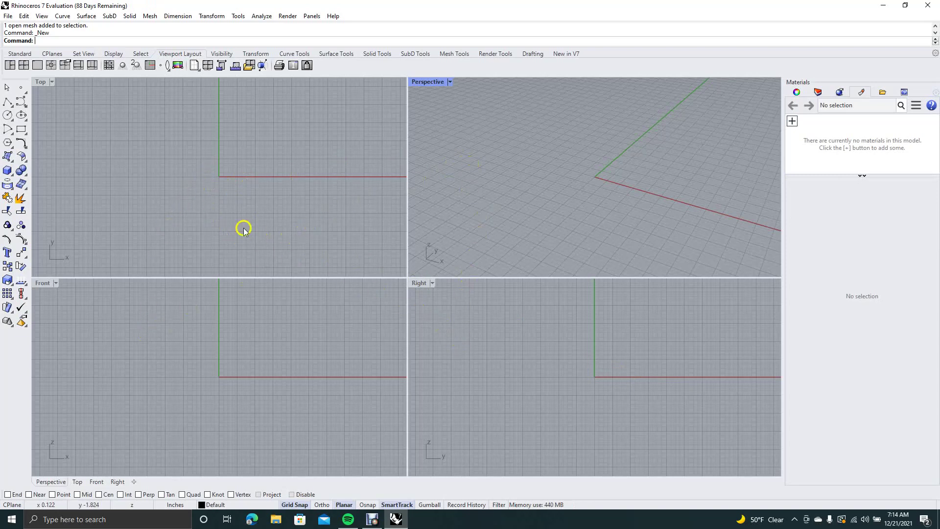
Maximize the Perspective viewport and set it to Rendered display mode.
{"action": "left_click", "coordinate": [38, 65]}
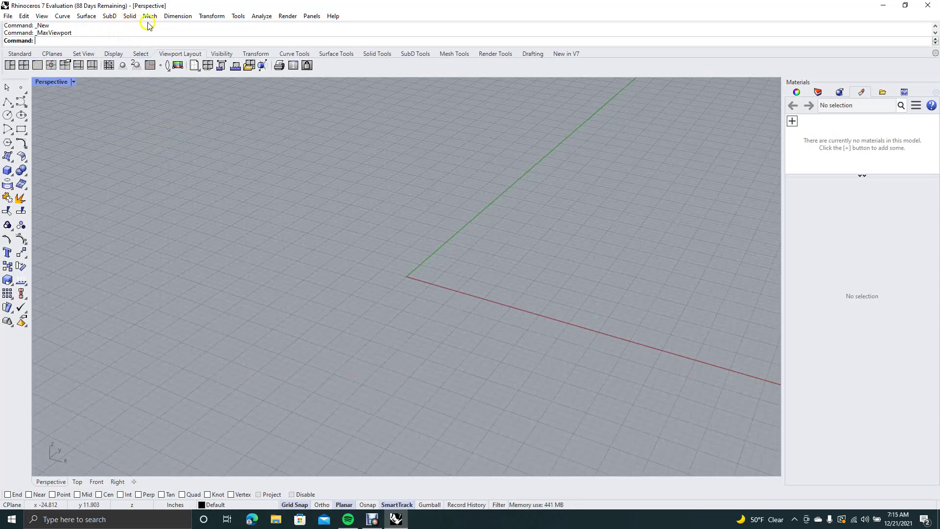
{"action": "left_click", "coordinate": [42, 16]}
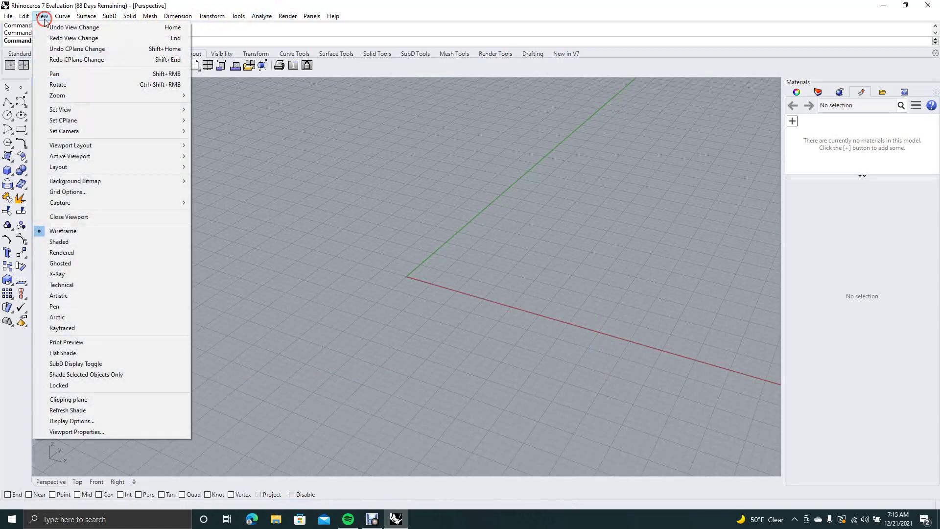
{"action": "left_click", "coordinate": [81, 252]}
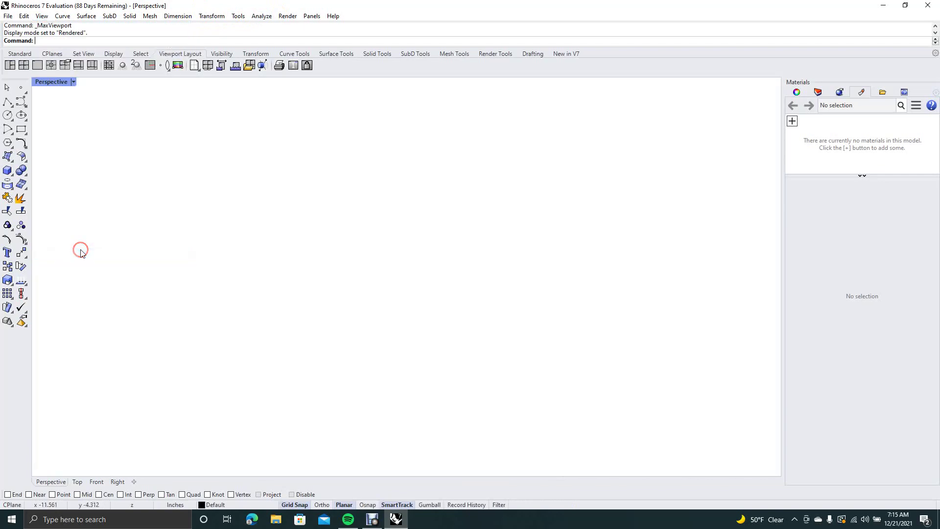
{"action": "left_click", "coordinate": [9, 16]}
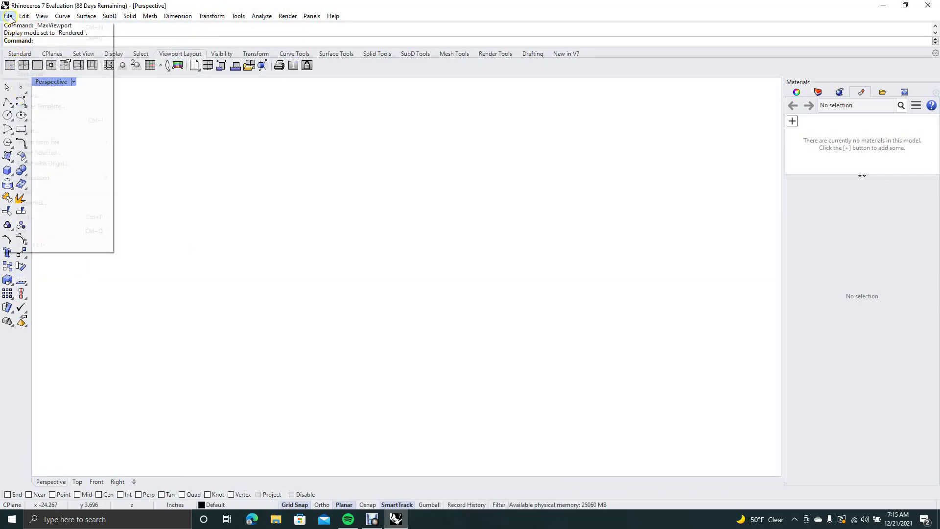
Import the Star wars rebel alliance necklace STL with default options and select the emblem.
{"action": "left_click", "coordinate": [41, 132]}
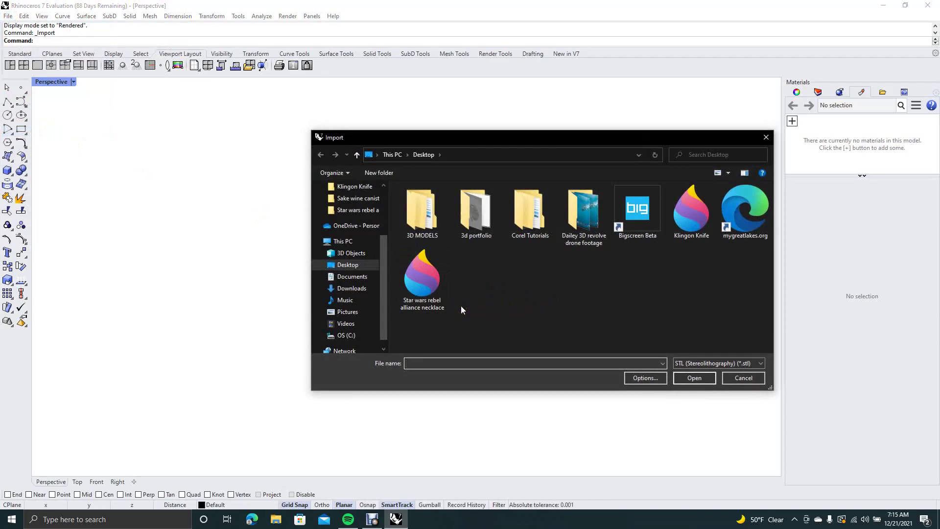
{"action": "double_click", "coordinate": [426, 283]}
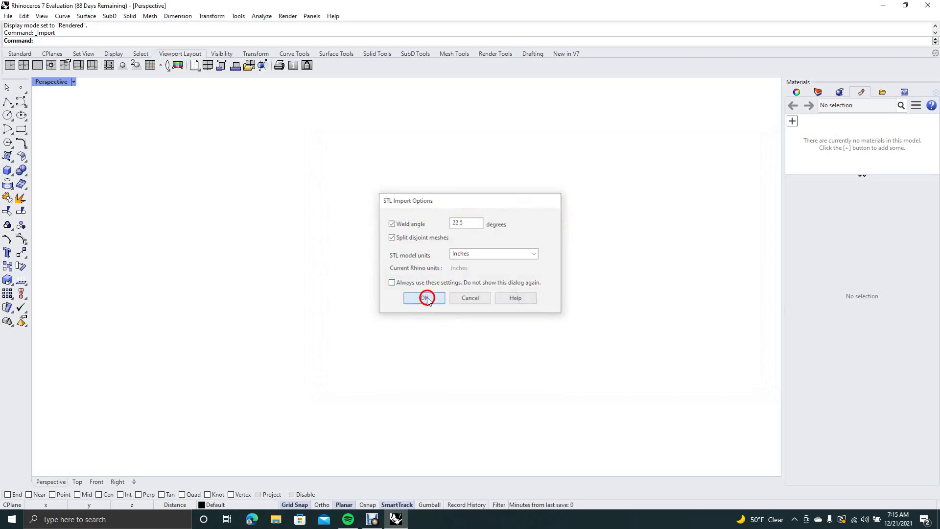
{"action": "left_click", "coordinate": [425, 298]}
{"action": "left_click_drag", "start_coordinate": [313, 219], "coordinate": [562, 335]}
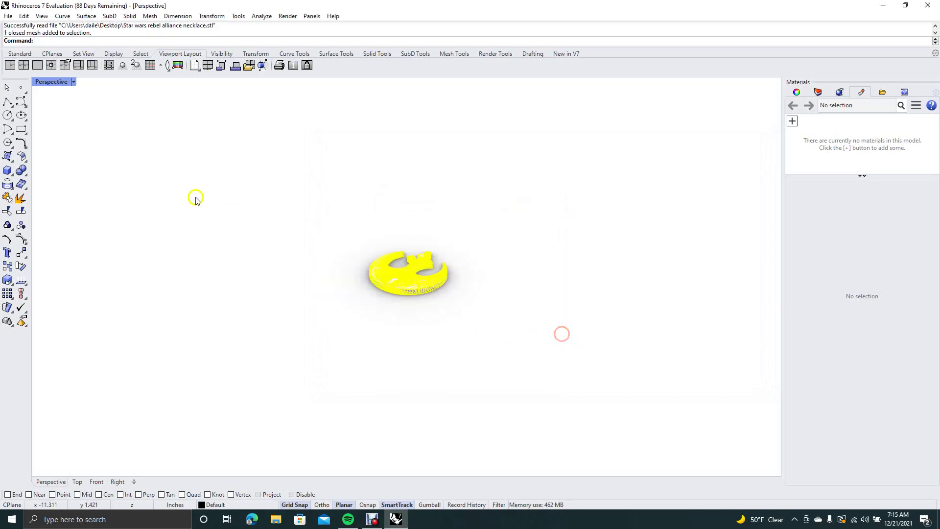
{"action": "left_click", "coordinate": [68, 42]}
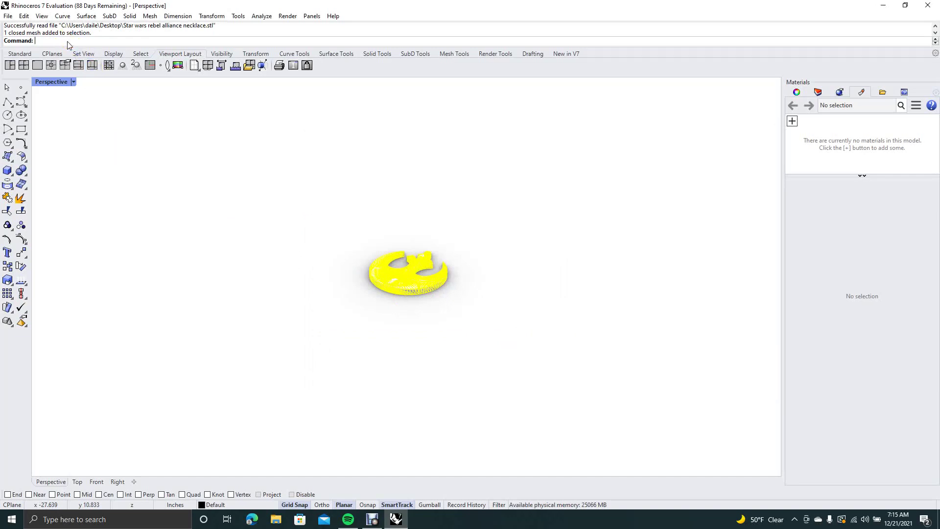
Enlarge the pendant mesh with the Scale command and drag it to the view's centre.
{"action": "type", "text": "Scale"}
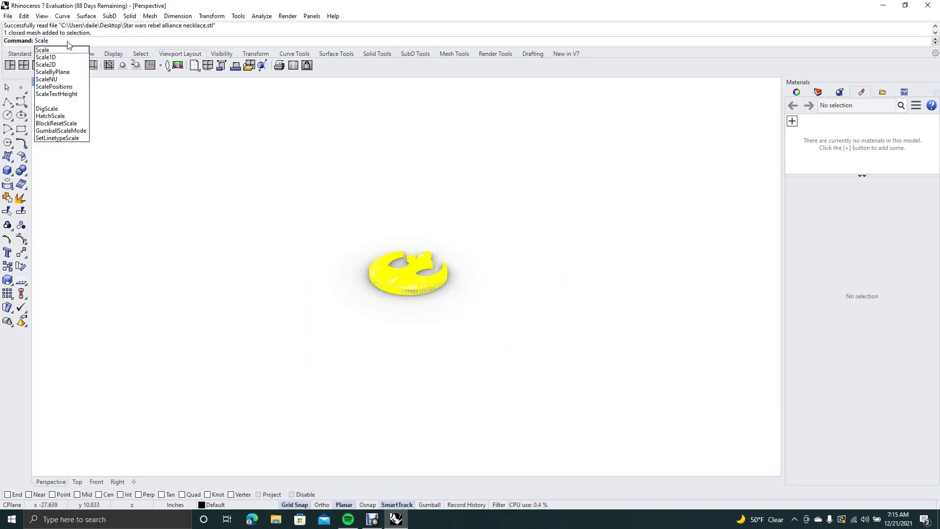
{"action": "left_click", "coordinate": [47, 51]}
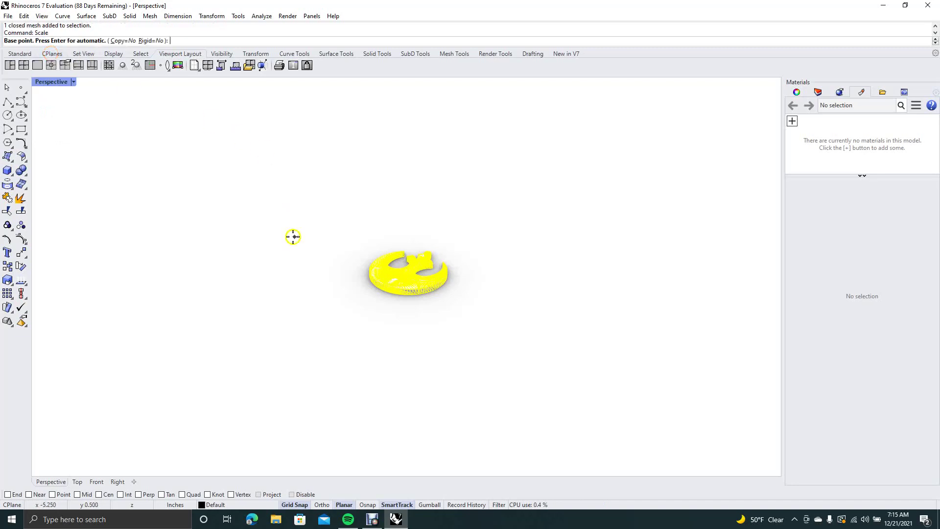
{"action": "left_click", "coordinate": [446, 222]}
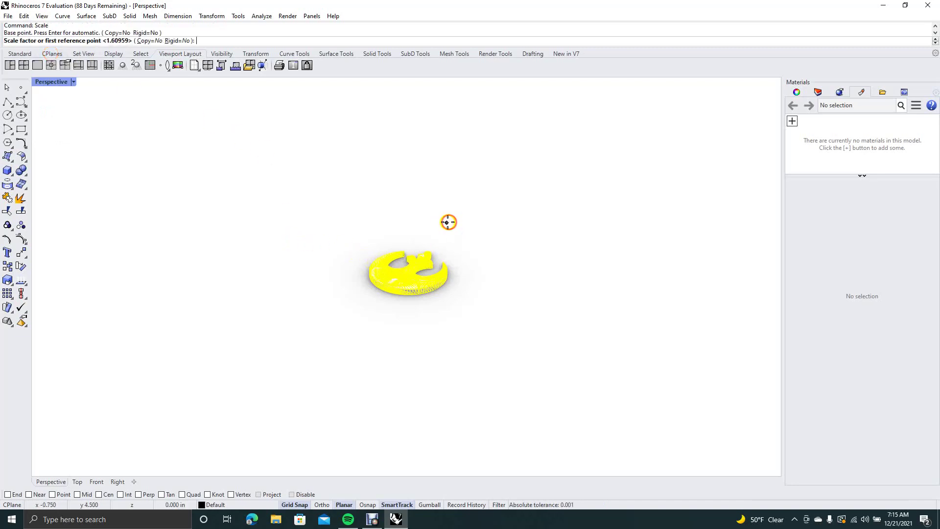
{"action": "left_click", "coordinate": [430, 224]}
{"action": "left_click", "coordinate": [391, 237]}
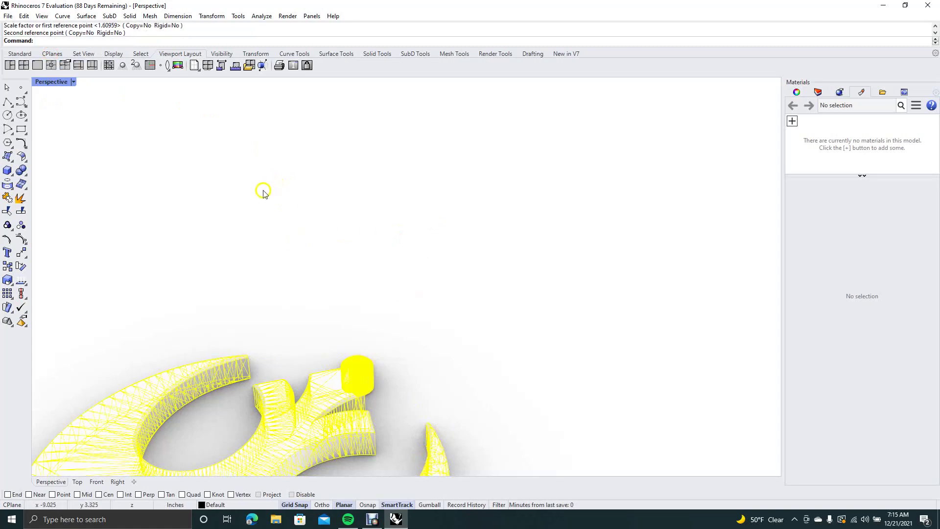
{"action": "left_click", "coordinate": [7, 88]}
{"action": "key", "text": "ctrl+a"}
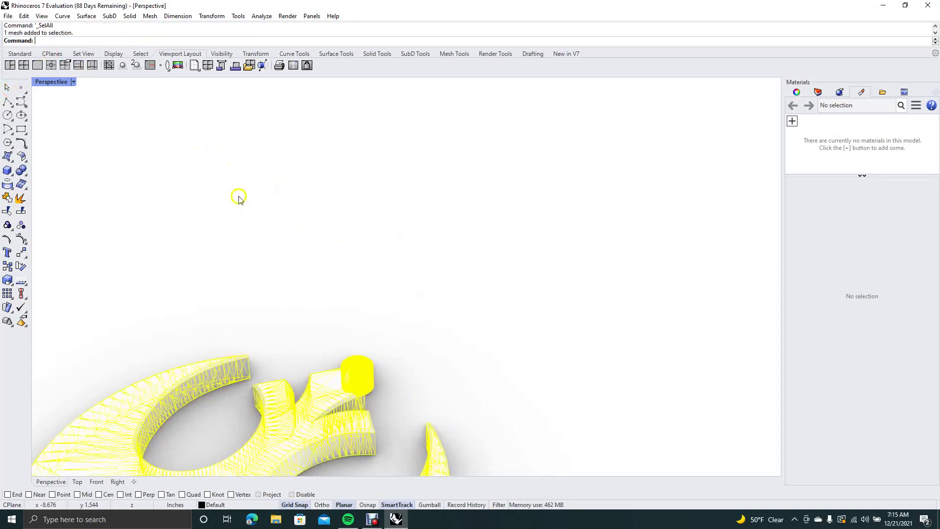
{"action": "left_click_drag", "start_coordinate": [278, 427], "coordinate": [414, 260]}
{"action": "left_click", "coordinate": [592, 217]}
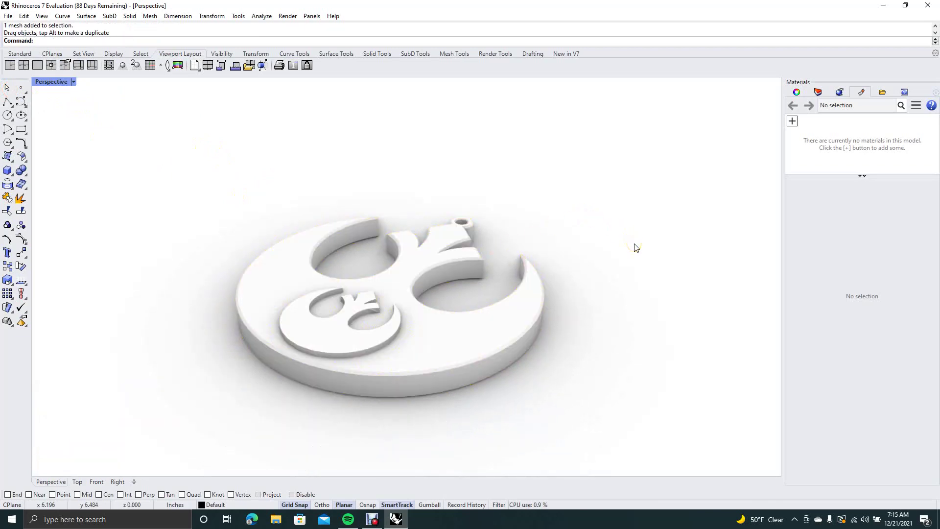
Explode the pendant mesh into its 56 separate meshes.
{"action": "left_click", "coordinate": [440, 349]}
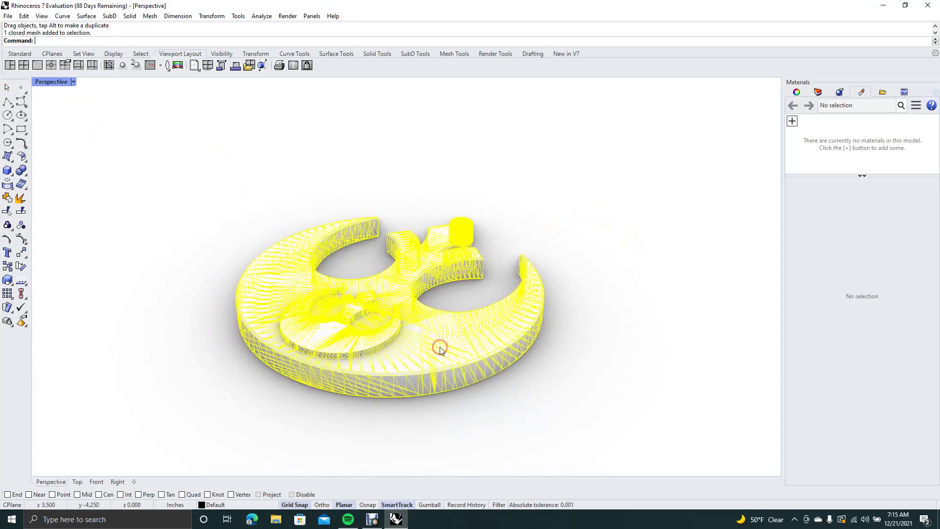
{"action": "left_click", "coordinate": [19, 198]}
{"action": "left_click", "coordinate": [562, 159]}
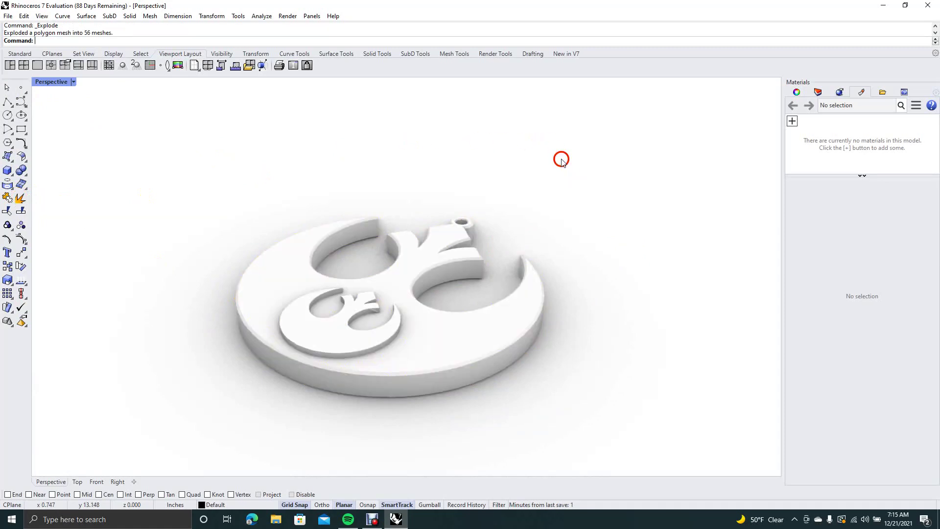
{"action": "left_click", "coordinate": [358, 335]}
{"action": "left_click", "coordinate": [626, 221]}
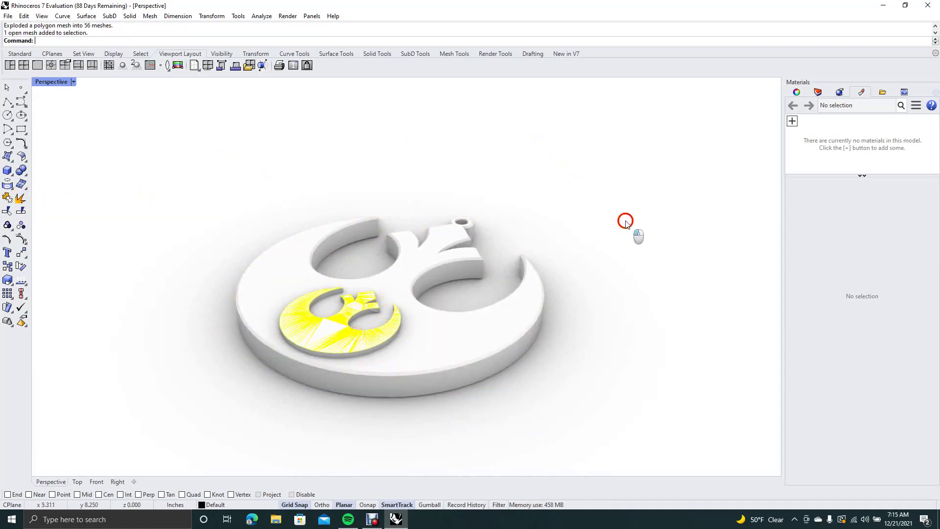
Import Black Transparent Plastic from the Plastic folder of the material library.
{"action": "left_click", "coordinate": [792, 122]}
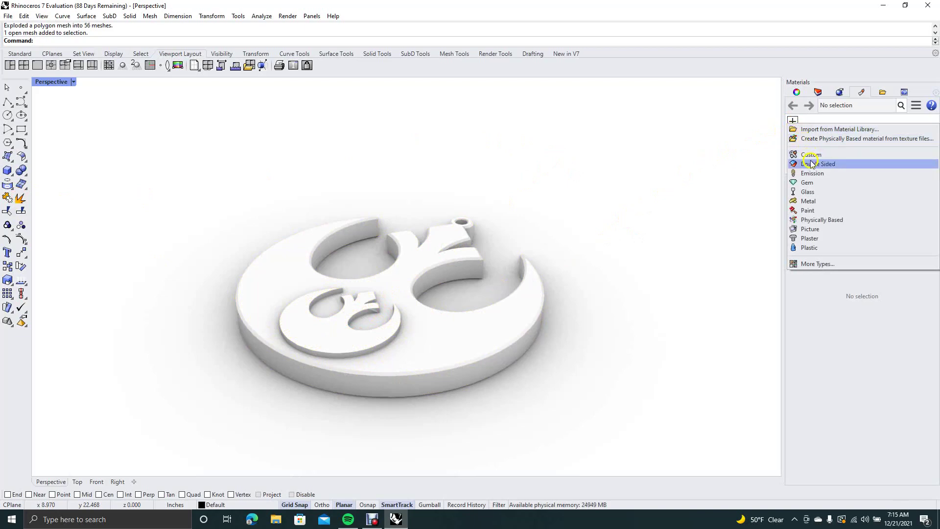
{"action": "left_click", "coordinate": [811, 129]}
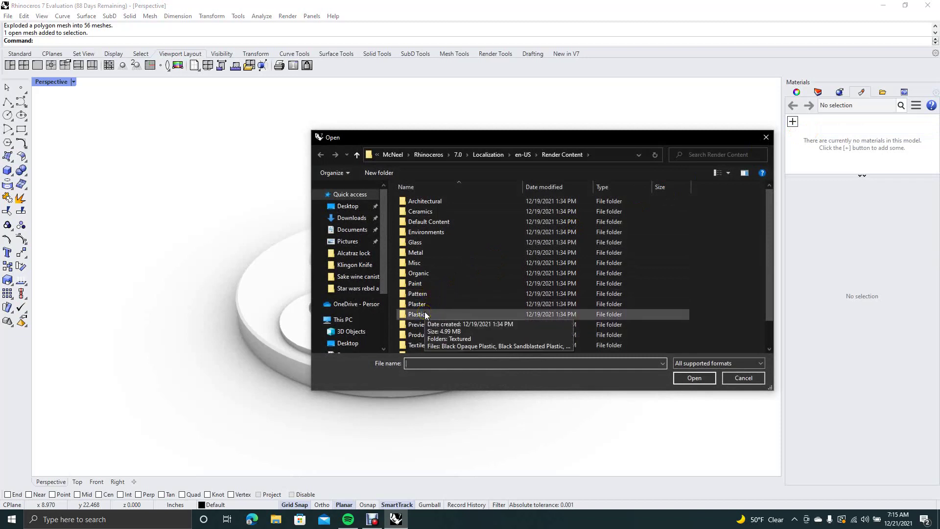
{"action": "double_click", "coordinate": [425, 314]}
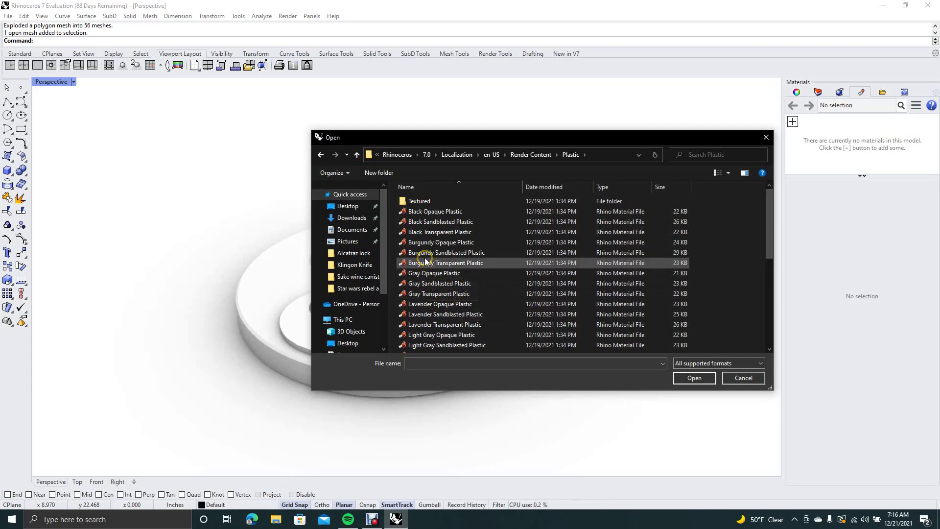
{"action": "left_click", "coordinate": [425, 234]}
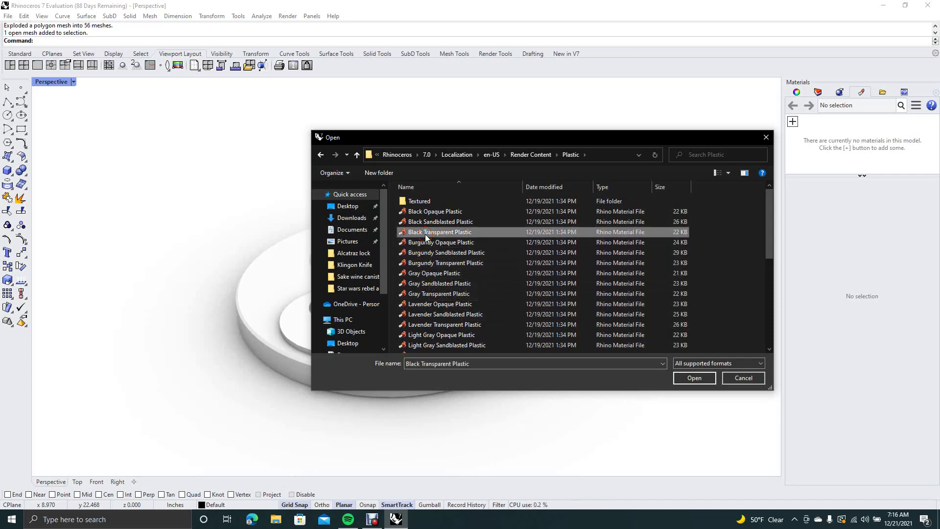
{"action": "double_click", "coordinate": [425, 233]}
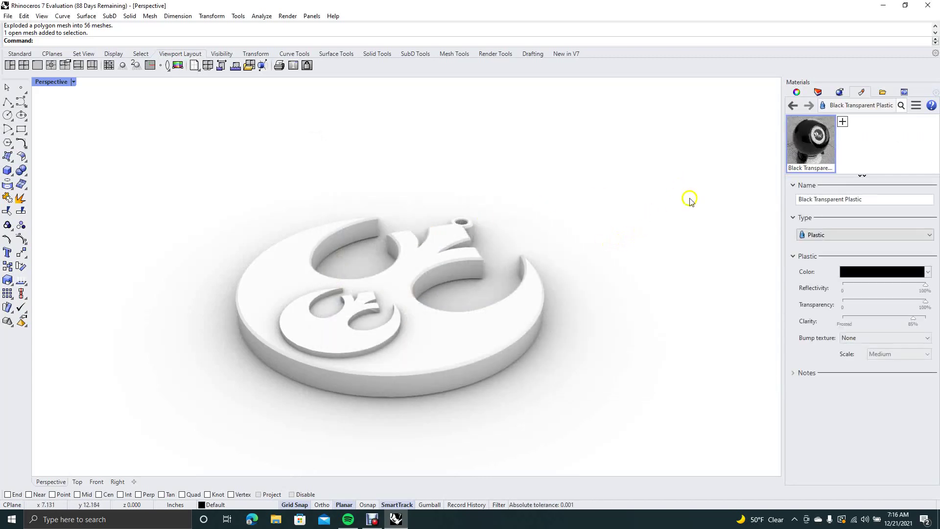
Drag Black Transparent Plastic onto the pendant, then undo the assignment so it stays white.
{"action": "left_click", "coordinate": [762, 143]}
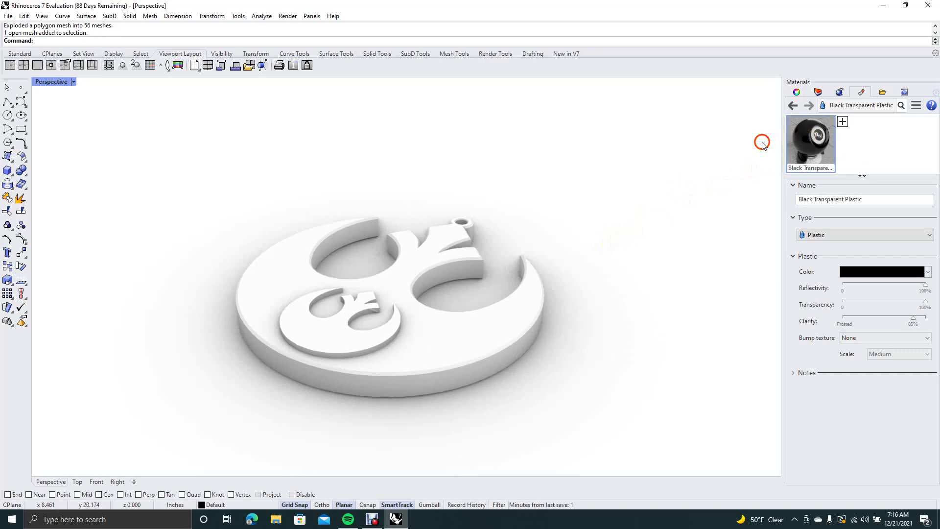
{"action": "left_click_drag", "start_coordinate": [805, 142], "coordinate": [421, 264]}
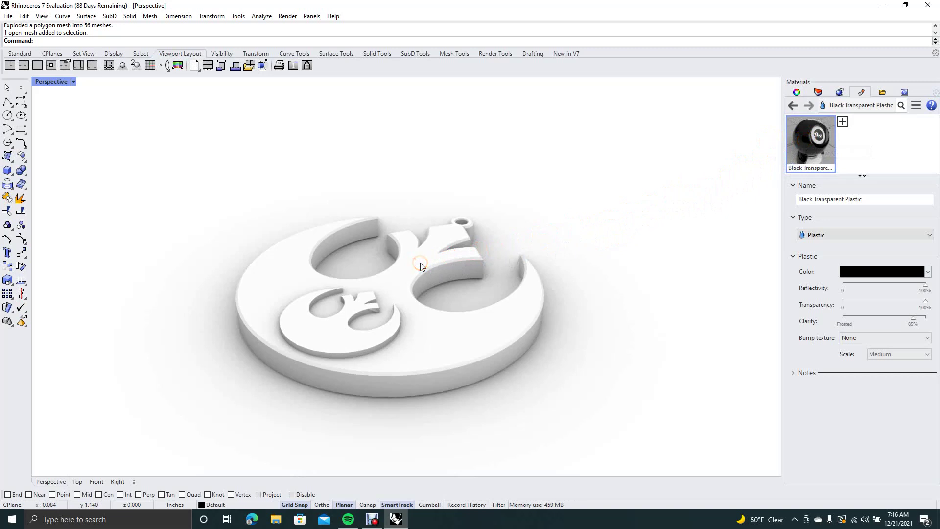
{"action": "left_click", "coordinate": [799, 150]}
{"action": "left_click_drag", "start_coordinate": [798, 150], "coordinate": [424, 257]}
{"action": "left_click", "coordinate": [640, 200]}
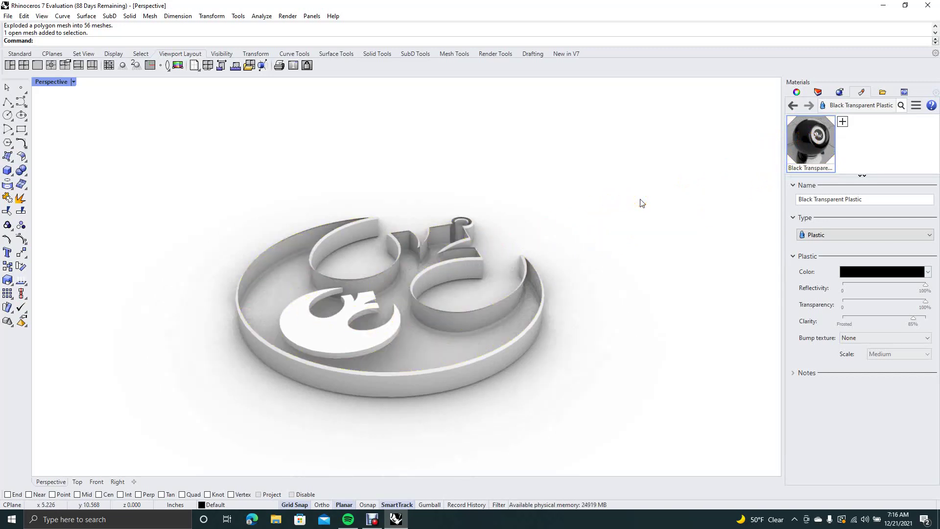
{"action": "left_click", "coordinate": [506, 315]}
{"action": "left_click", "coordinate": [660, 310]}
{"action": "key", "text": "ctrl+z"}
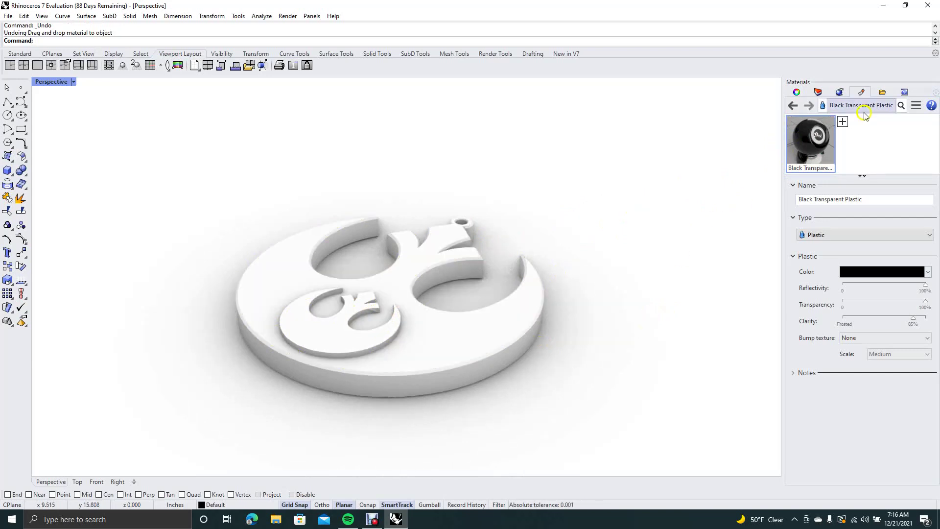
Import Polished Stainless Steel from the Metal > Polished library folder.
{"action": "left_click", "coordinate": [843, 122]}
{"action": "left_click", "coordinate": [843, 124]}
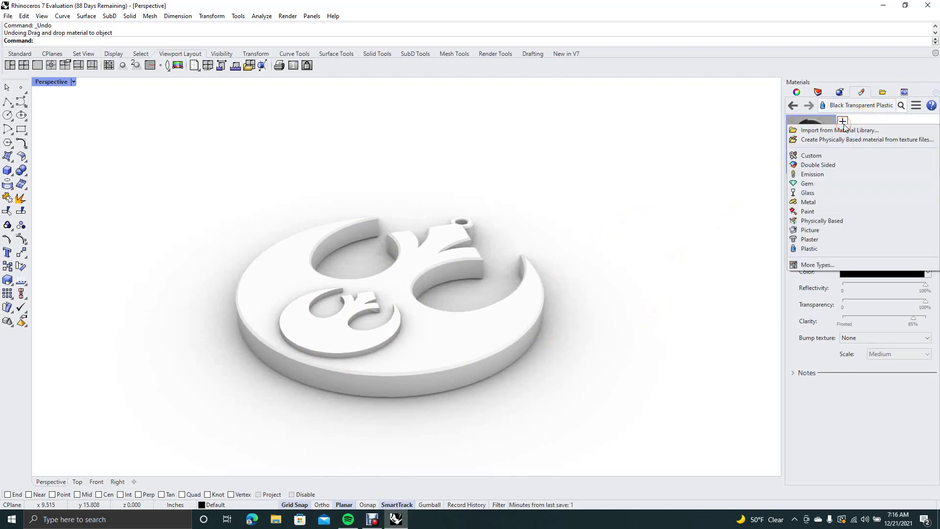
{"action": "left_click", "coordinate": [816, 130]}
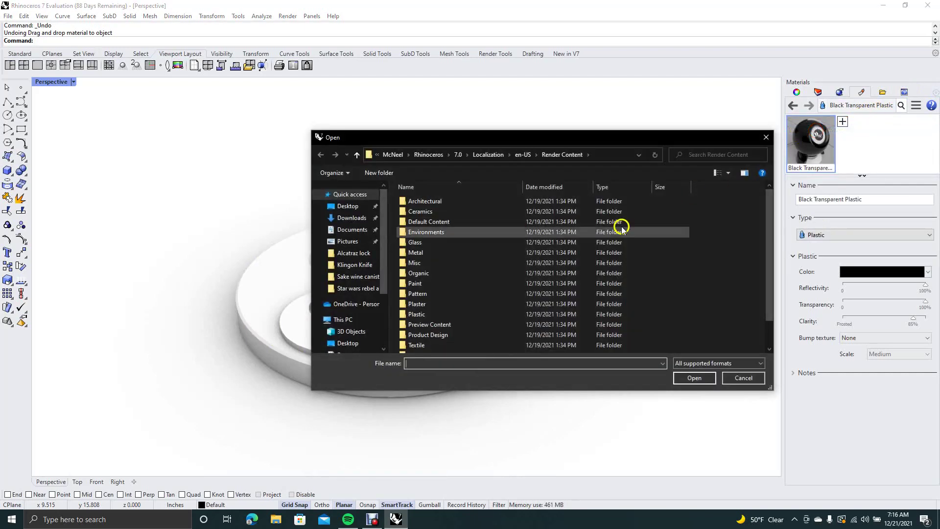
{"action": "double_click", "coordinate": [423, 303]}
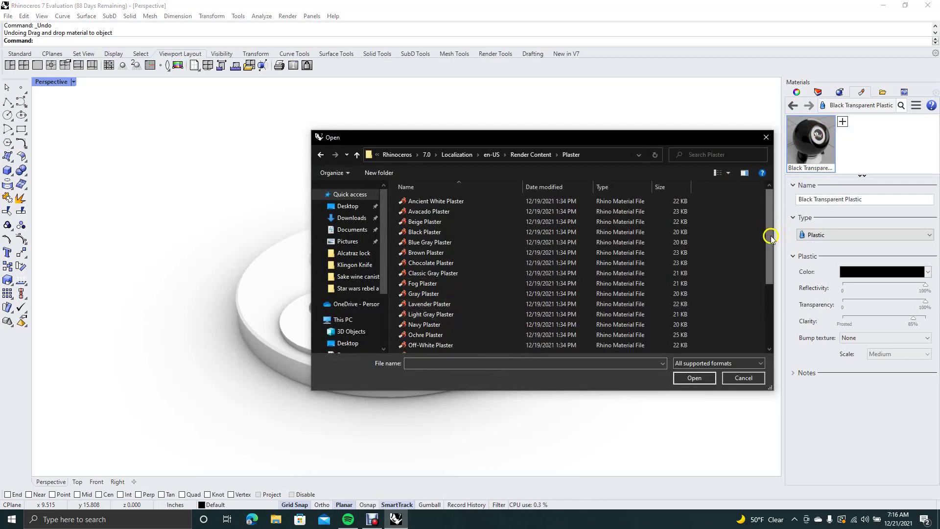
{"action": "left_click_drag", "start_coordinate": [767, 237], "coordinate": [765, 300]}
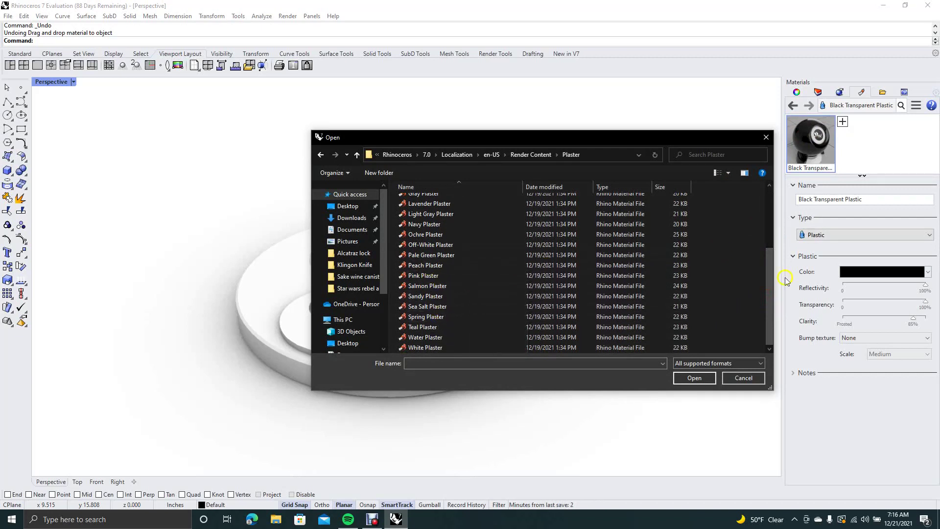
{"action": "left_click_drag", "start_coordinate": [768, 284], "coordinate": [766, 216]}
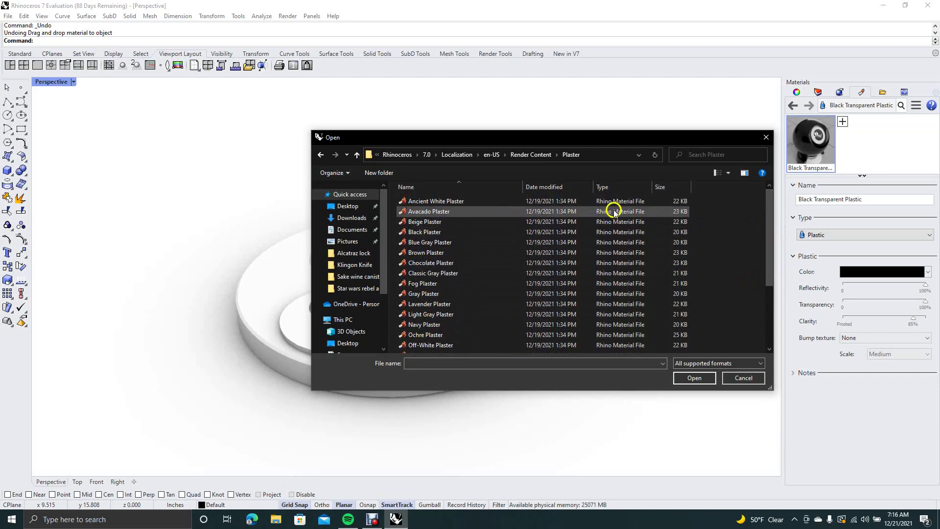
{"action": "left_click", "coordinate": [321, 155]}
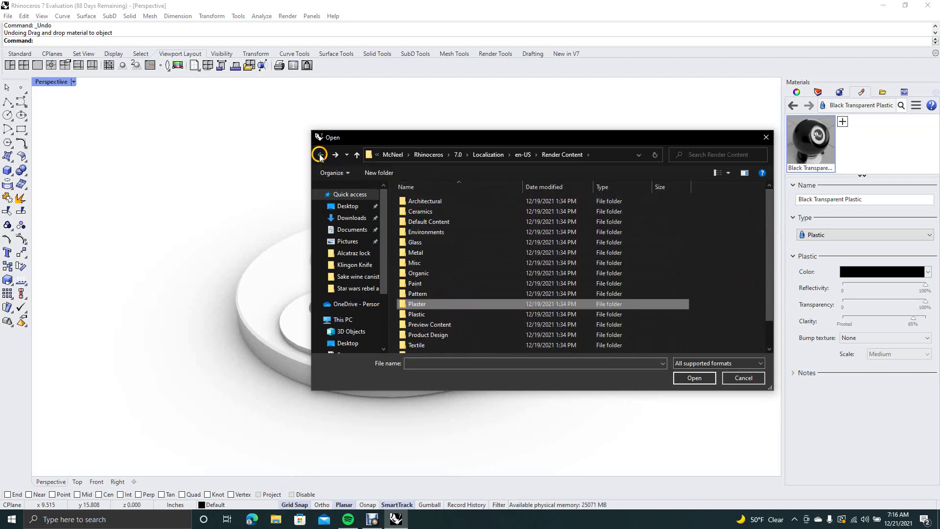
{"action": "double_click", "coordinate": [422, 252]}
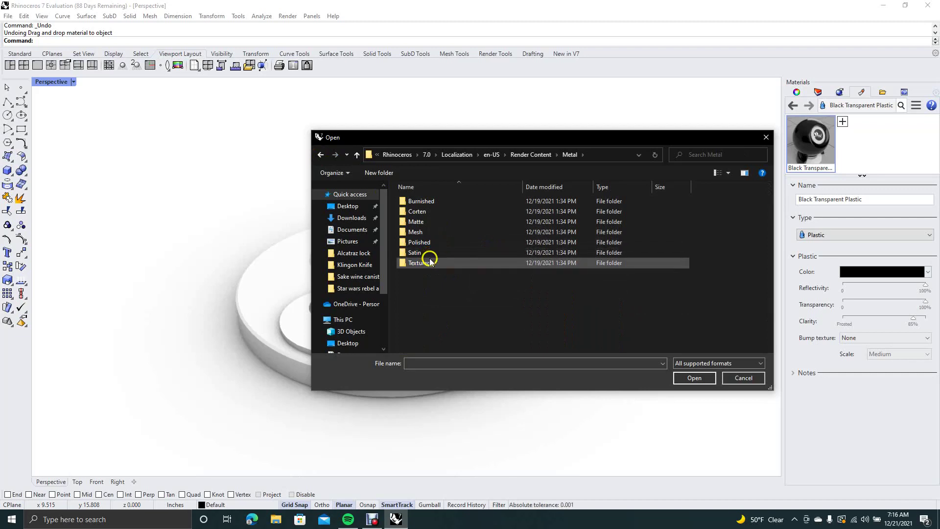
{"action": "double_click", "coordinate": [424, 242]}
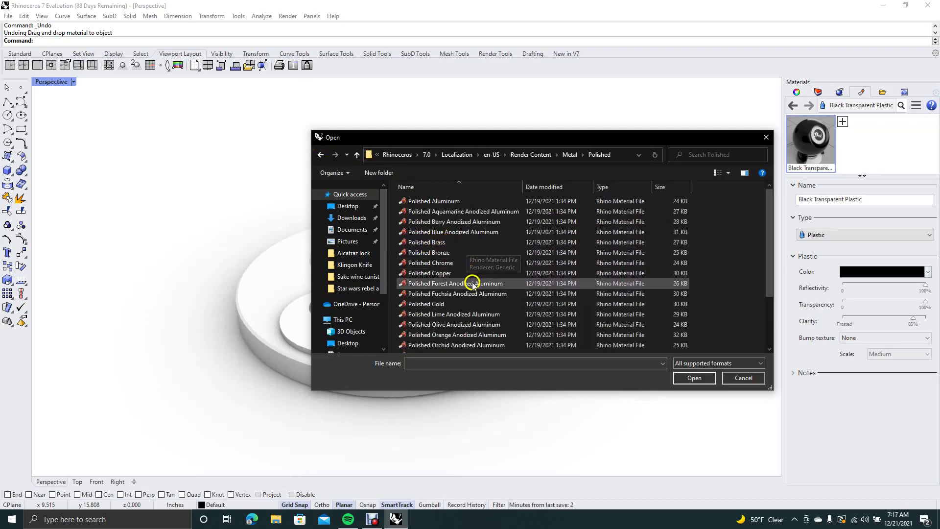
{"action": "left_click_drag", "start_coordinate": [766, 242], "coordinate": [766, 301]}
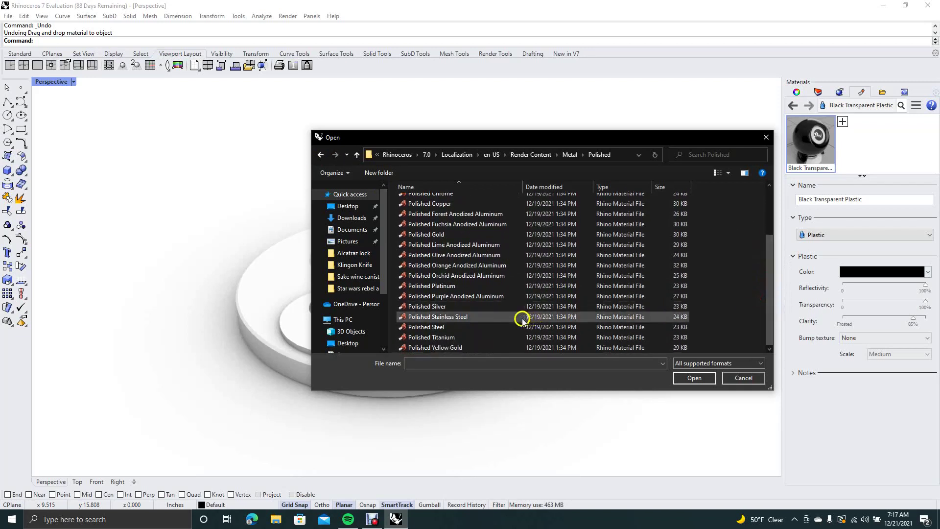
{"action": "double_click", "coordinate": [448, 320]}
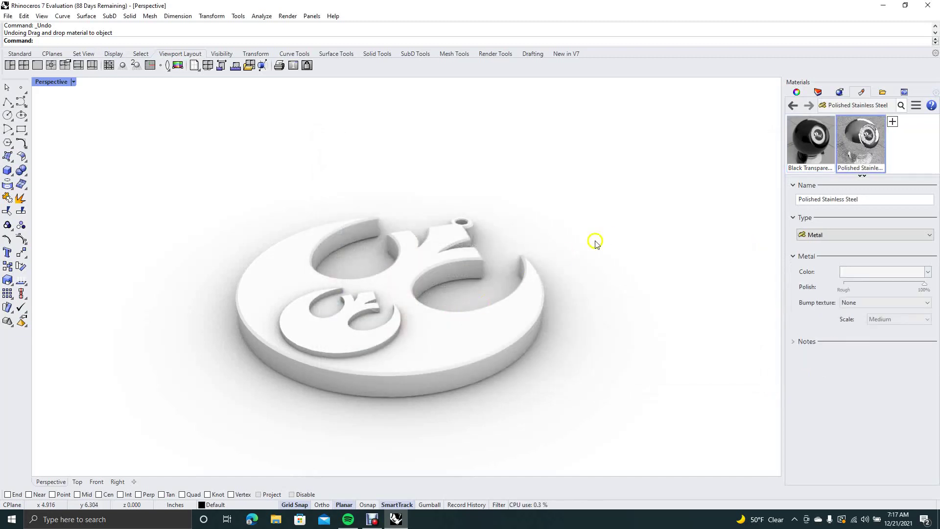
Drag Polished Stainless Steel onto the pendant, then undo the assignment.
{"action": "left_click", "coordinate": [862, 145]}
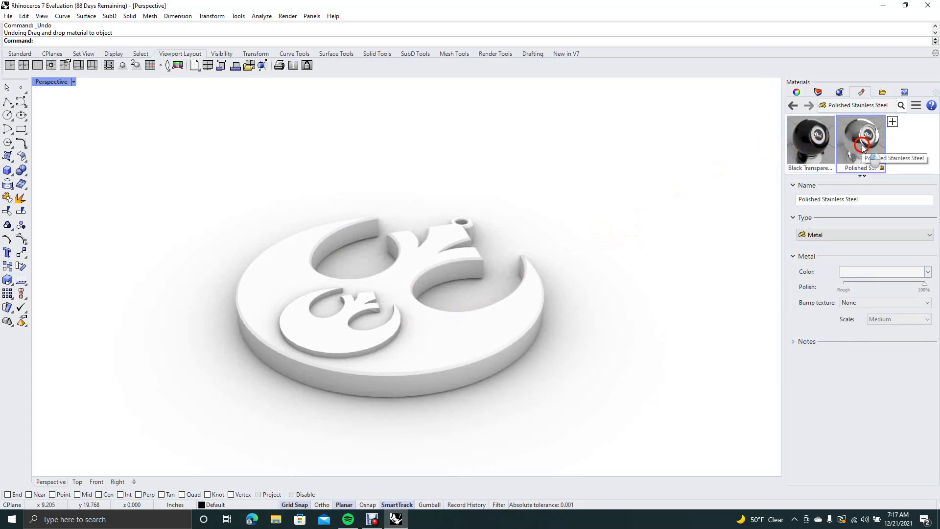
{"action": "left_click_drag", "start_coordinate": [861, 145], "coordinate": [641, 250]}
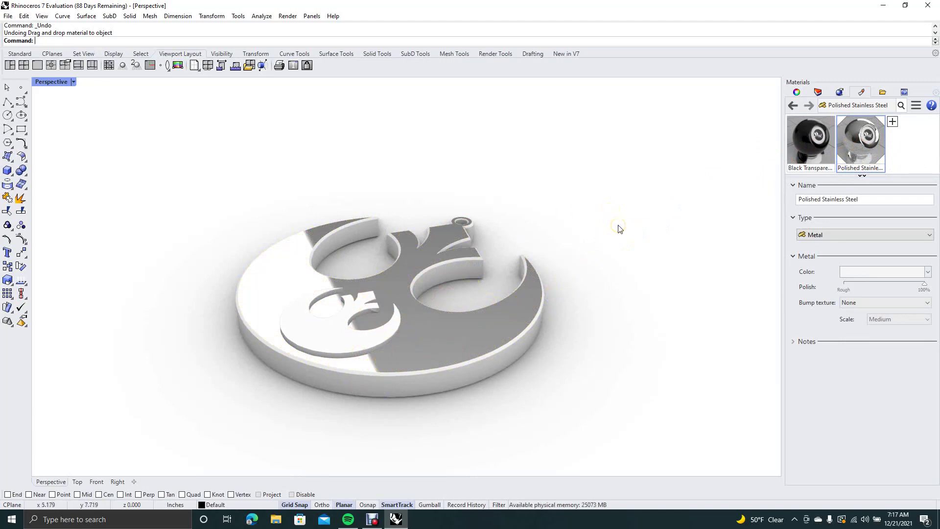
{"action": "key", "text": "ctrl+z"}
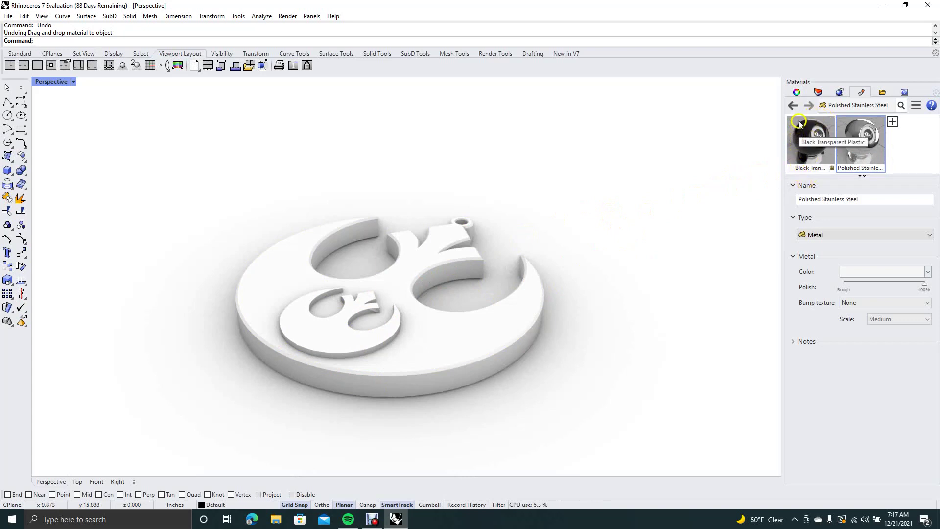
Create a new Plaster material from the new-material type list.
{"action": "left_click", "coordinate": [893, 124]}
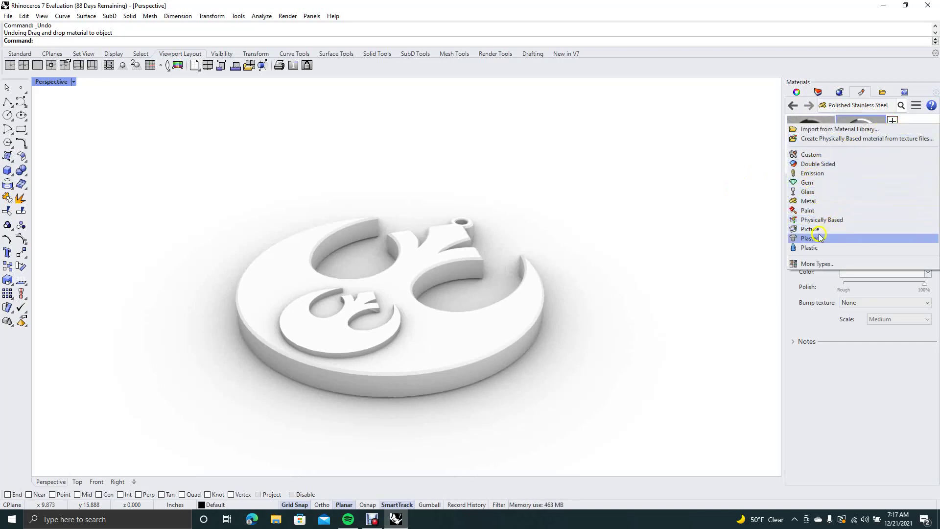
{"action": "left_click", "coordinate": [819, 237]}
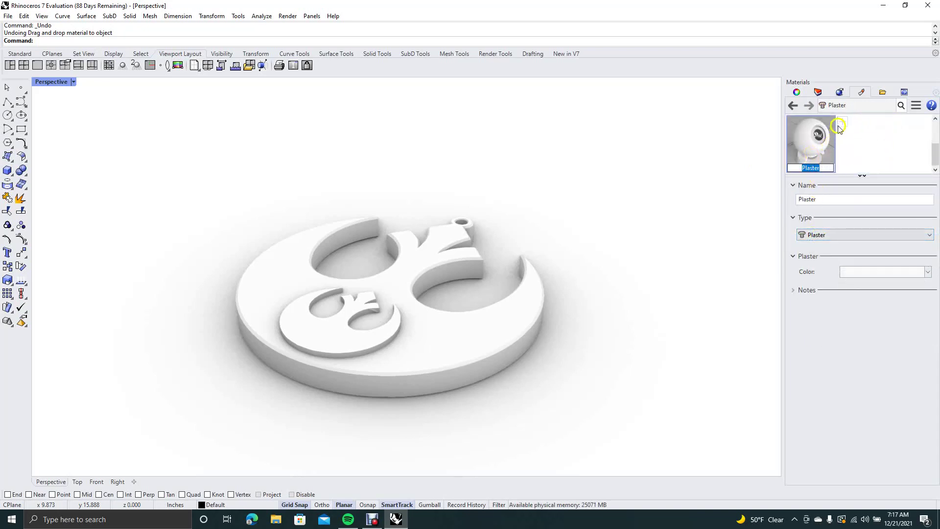
{"action": "left_click", "coordinate": [842, 123]}
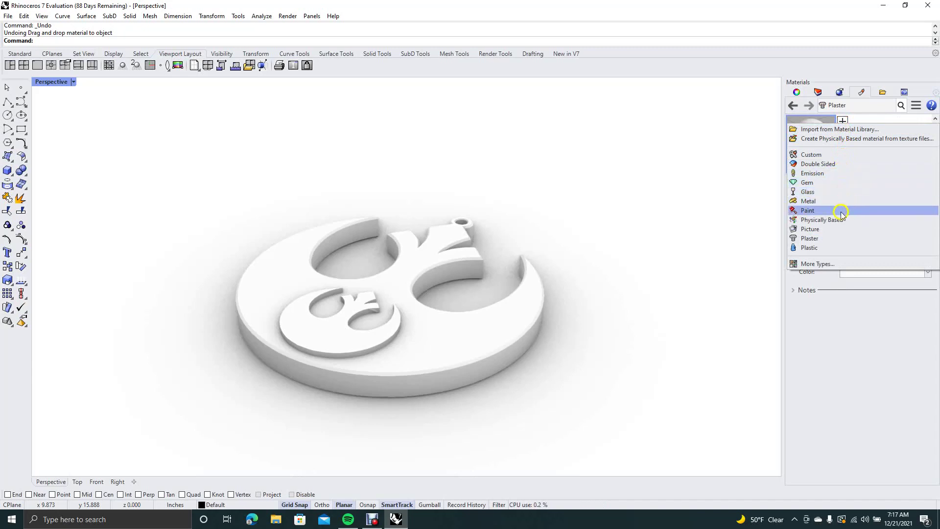
Load the Porcelain material from the Ceramics library folder.
{"action": "left_click", "coordinate": [817, 131]}
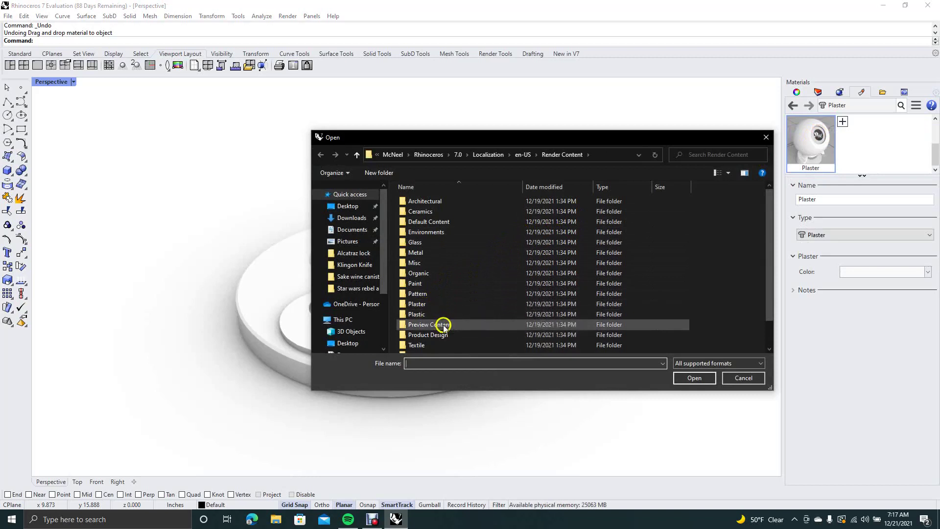
{"action": "double_click", "coordinate": [420, 212]}
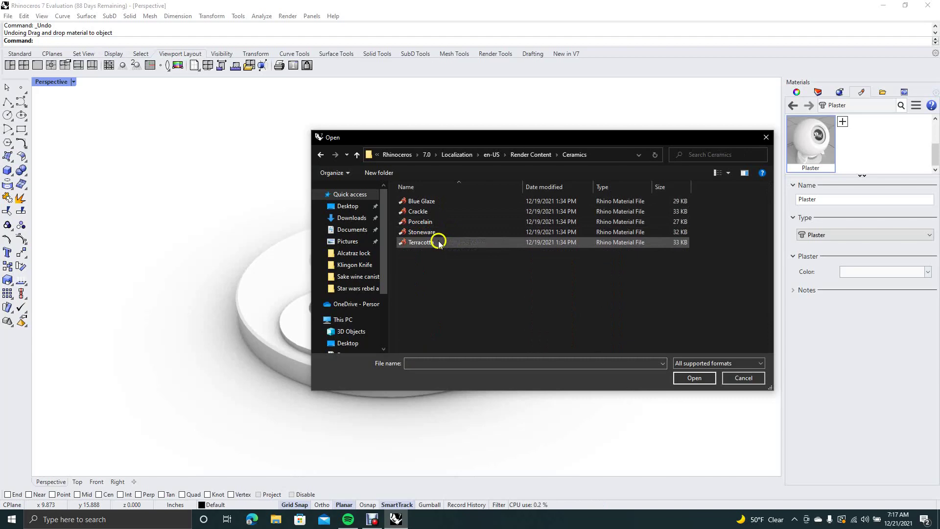
{"action": "double_click", "coordinate": [427, 224]}
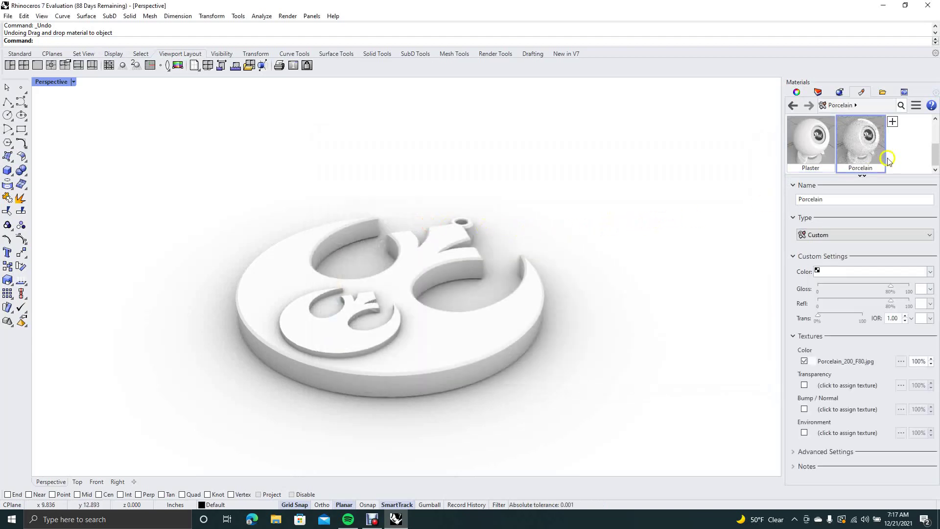
{"action": "left_click", "coordinate": [892, 121]}
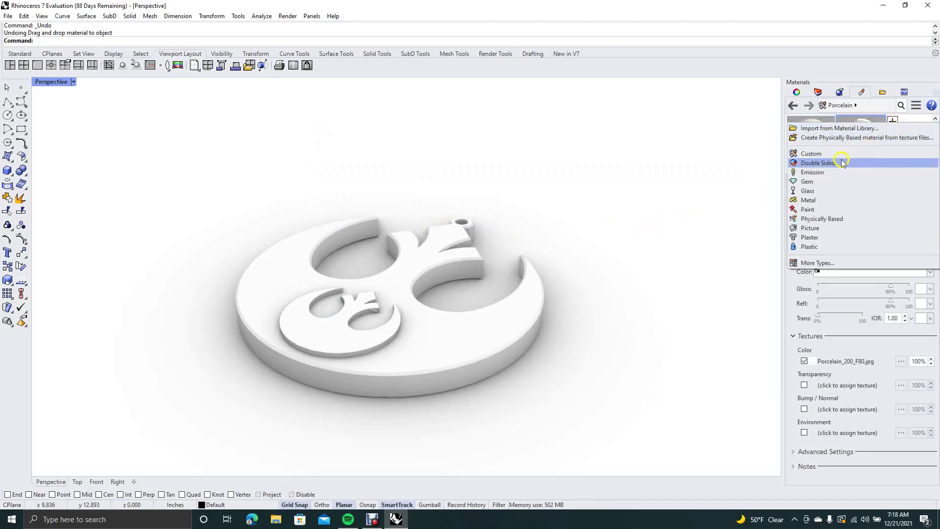
{"action": "left_click", "coordinate": [815, 180]}
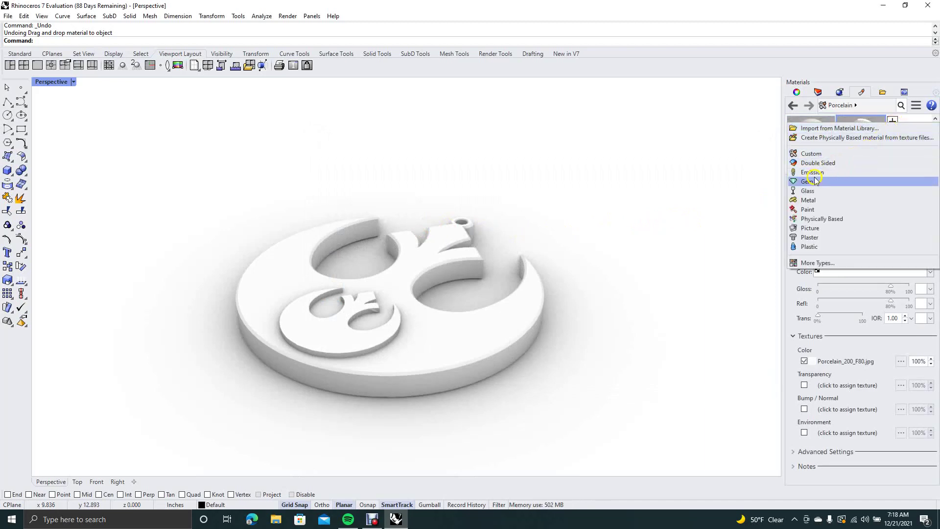
Import Satin Brass from the Metal > Satin library folder.
{"action": "left_click", "coordinate": [819, 129]}
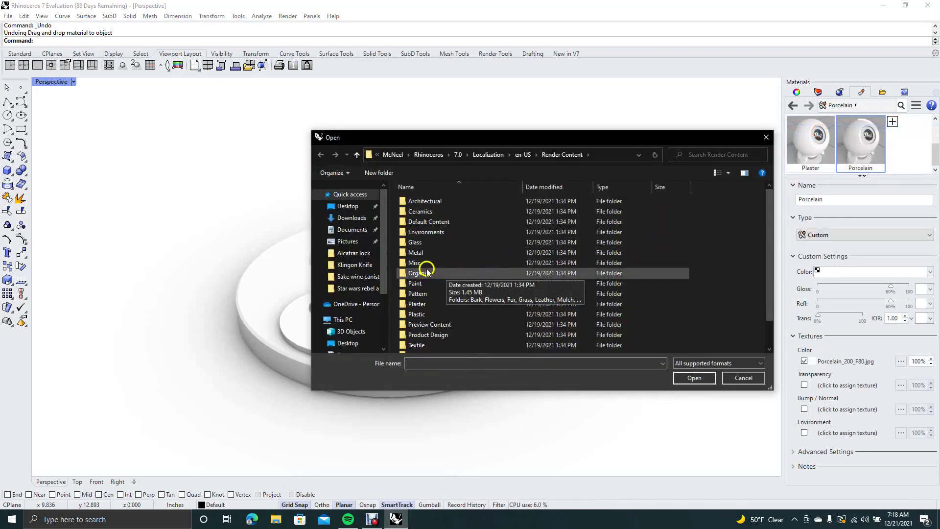
{"action": "double_click", "coordinate": [418, 252]}
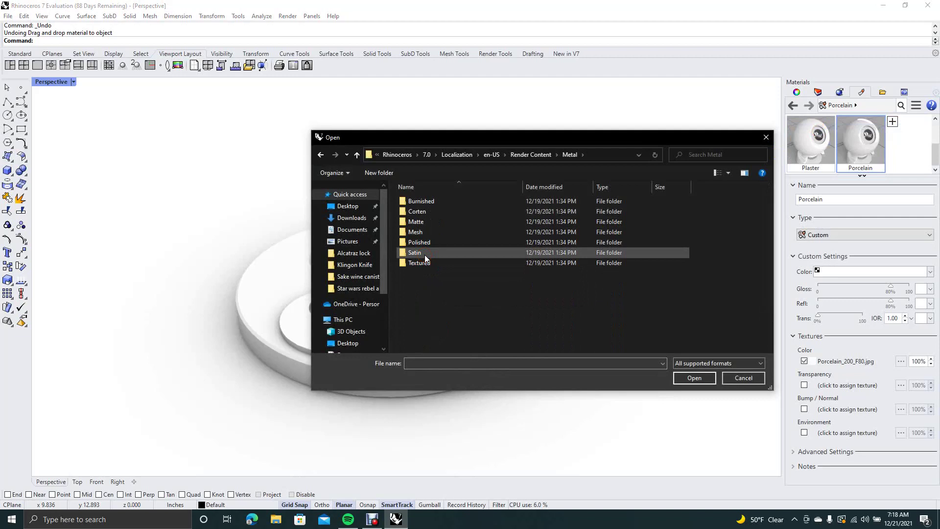
{"action": "left_click", "coordinate": [434, 243]}
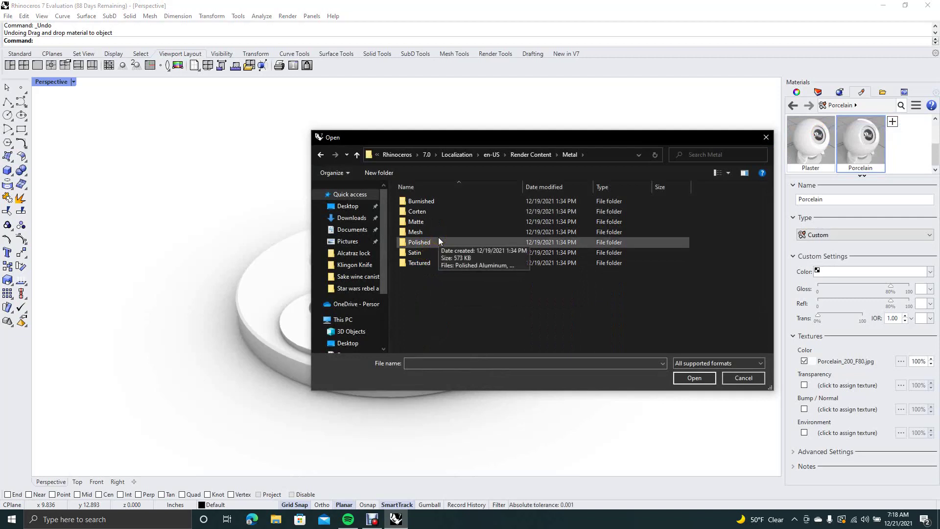
{"action": "left_click", "coordinate": [432, 247]}
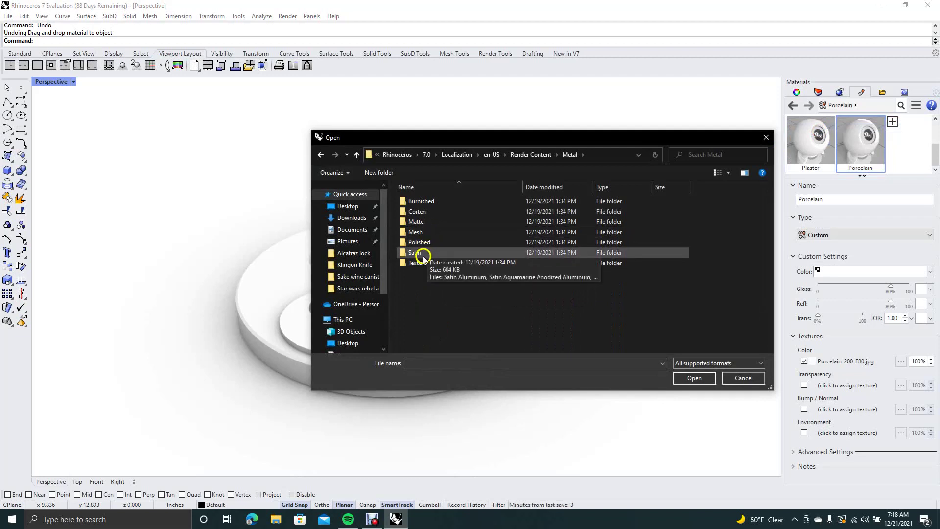
{"action": "left_click", "coordinate": [427, 245]}
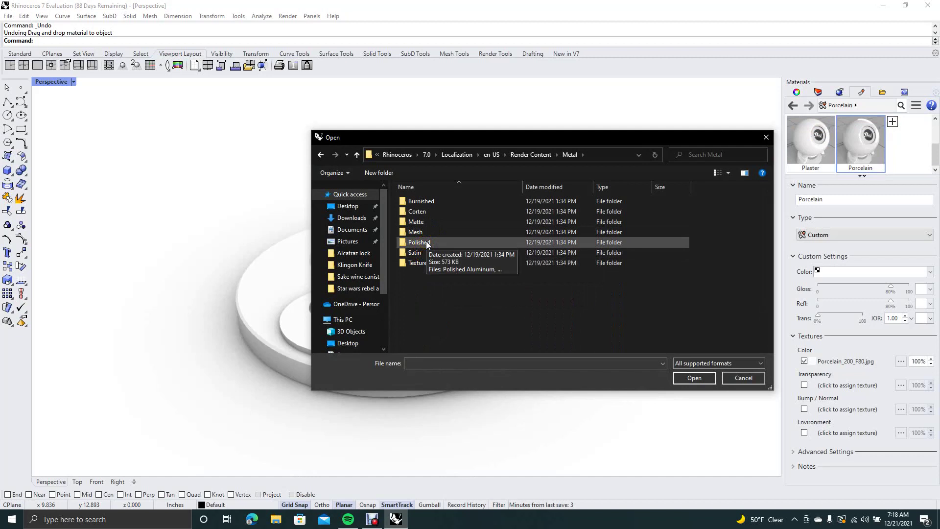
{"action": "left_click", "coordinate": [426, 252]}
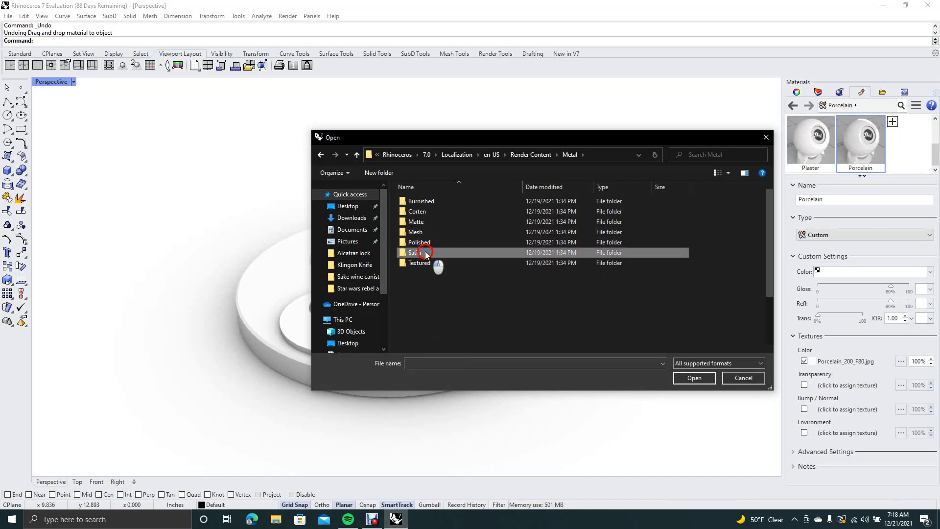
{"action": "double_click", "coordinate": [426, 253]}
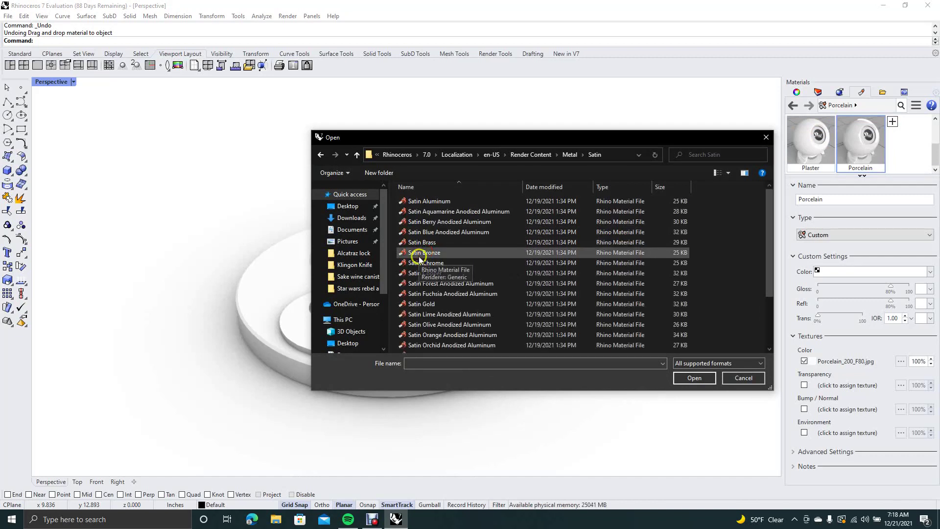
{"action": "left_click", "coordinate": [426, 250]}
{"action": "double_click", "coordinate": [423, 242]}
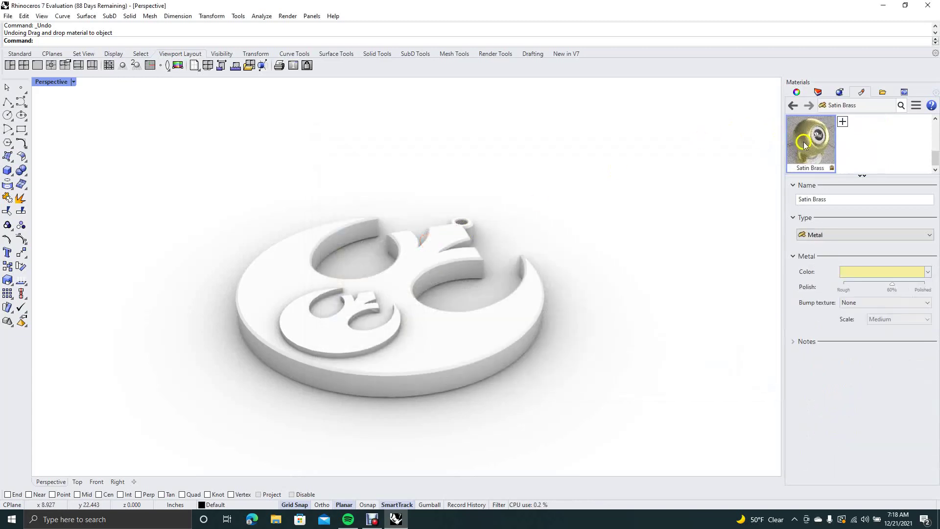
Drag Satin Brass onto the pendant's crescent face so it renders gold.
{"action": "left_click_drag", "start_coordinate": [802, 142], "coordinate": [735, 159]}
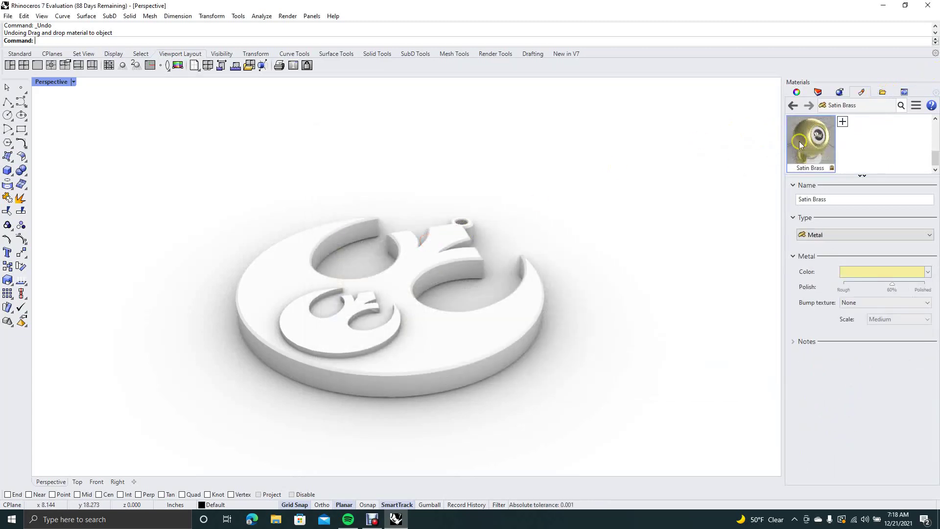
{"action": "left_click_drag", "start_coordinate": [799, 141], "coordinate": [474, 327]}
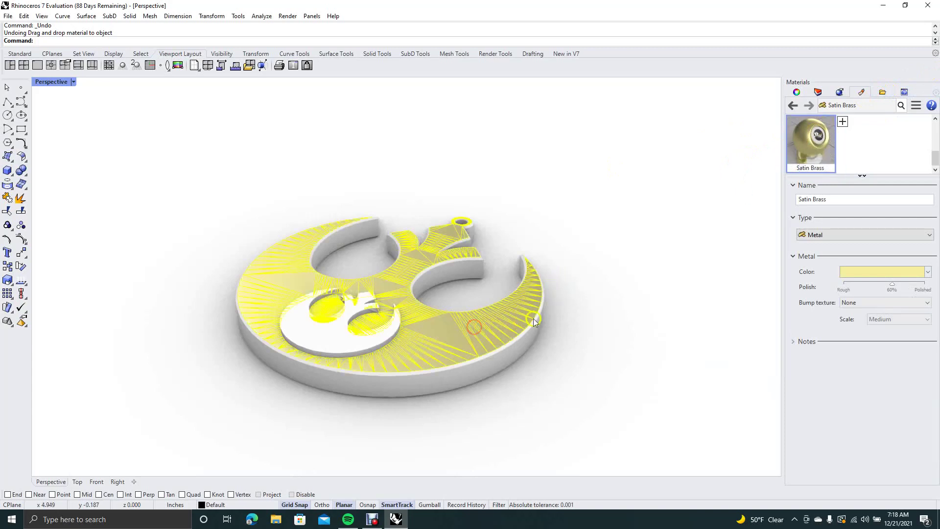
{"action": "left_click", "coordinate": [615, 284]}
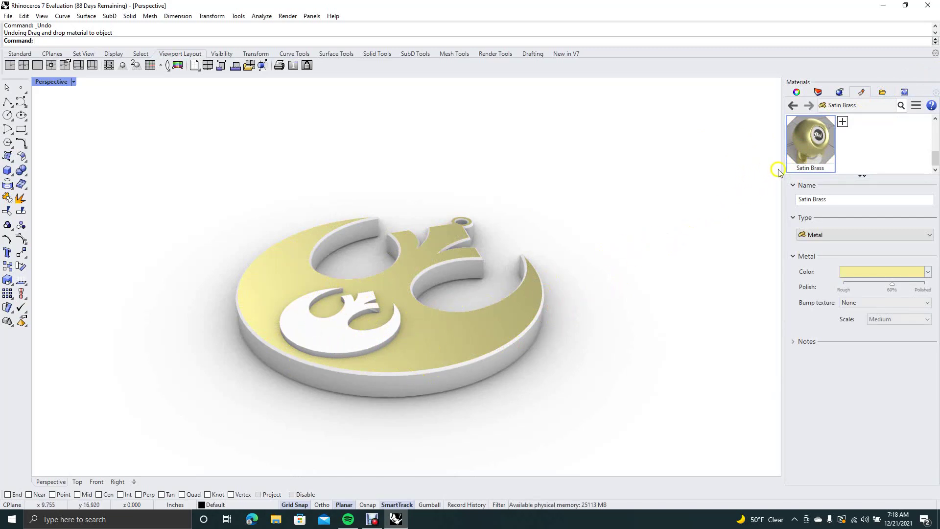
{"action": "left_click", "coordinate": [844, 122]}
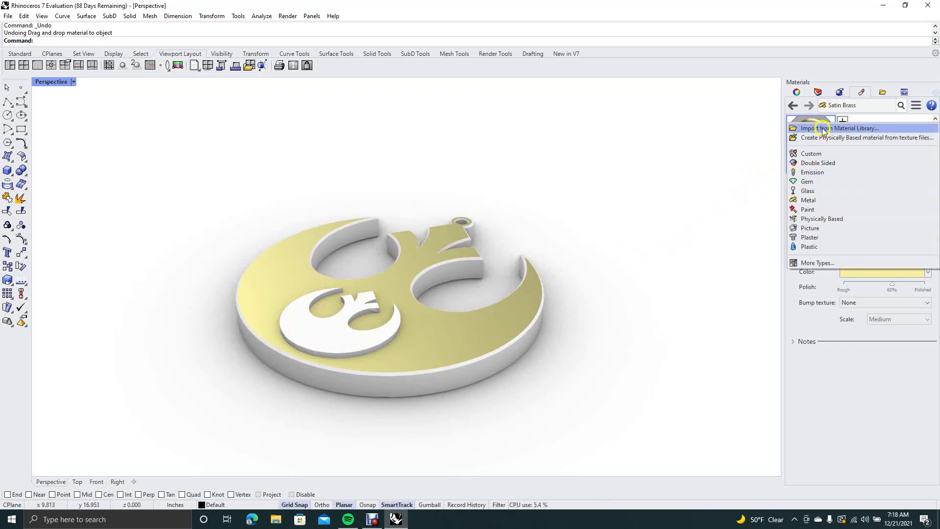
Import Matte Titanium from the Metal > Matte library and apply it to the small Rebel logo.
{"action": "left_click", "coordinate": [834, 128]}
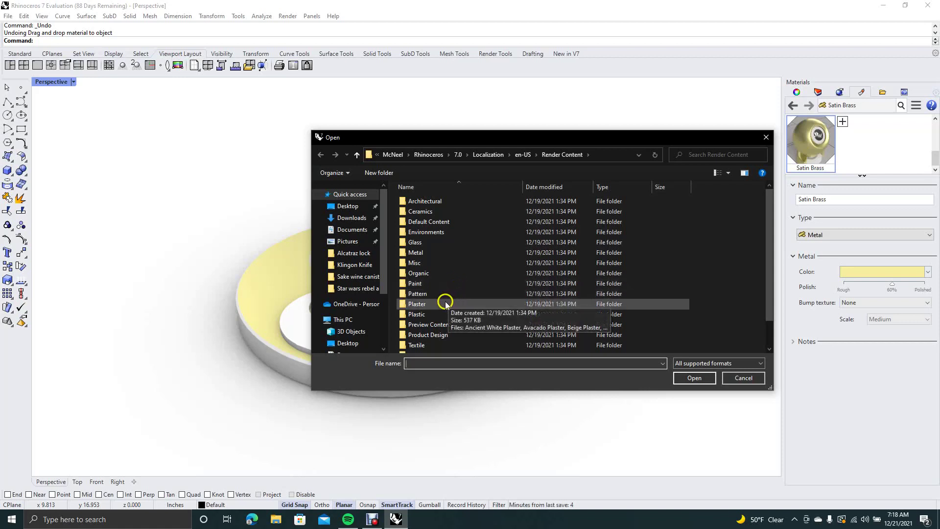
{"action": "left_click", "coordinate": [420, 254]}
{"action": "double_click", "coordinate": [420, 255]}
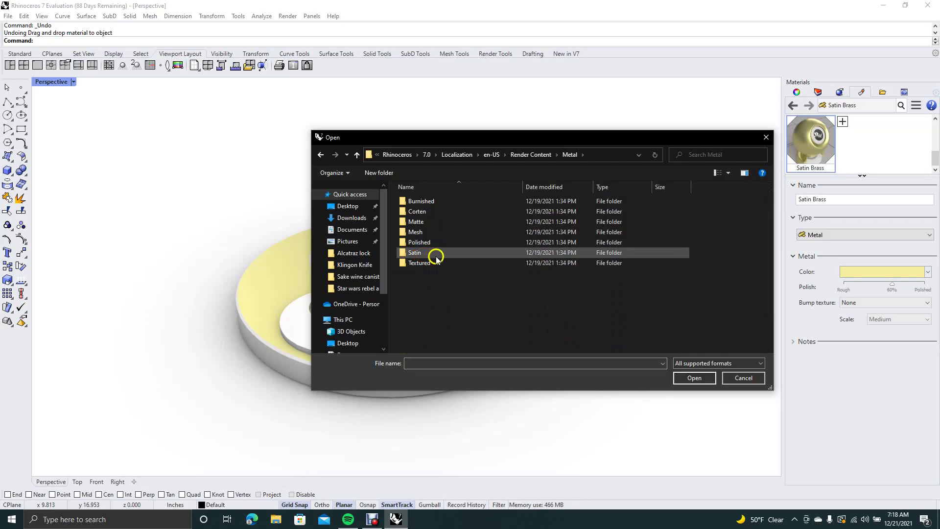
{"action": "double_click", "coordinate": [421, 223]}
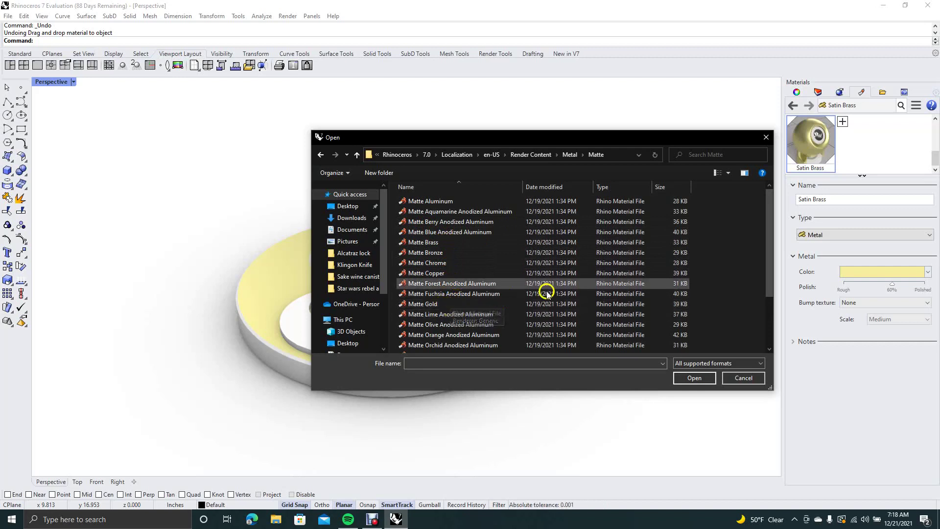
{"action": "left_click_drag", "start_coordinate": [768, 245], "coordinate": [768, 300]}
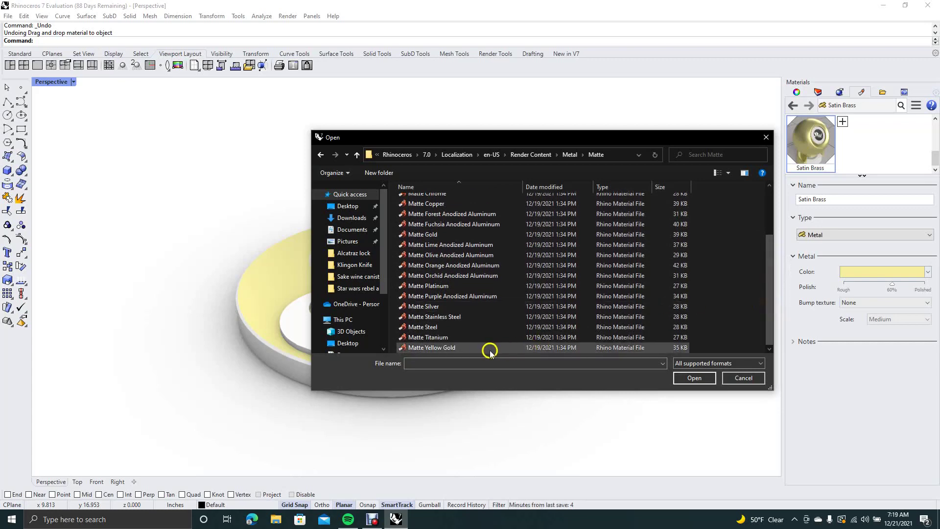
{"action": "double_click", "coordinate": [448, 337]}
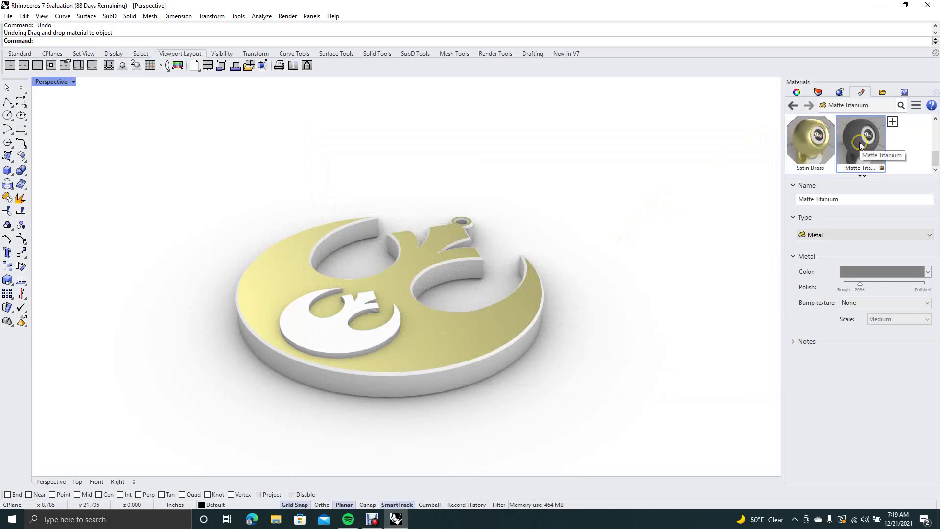
{"action": "left_click_drag", "start_coordinate": [860, 141], "coordinate": [314, 322]}
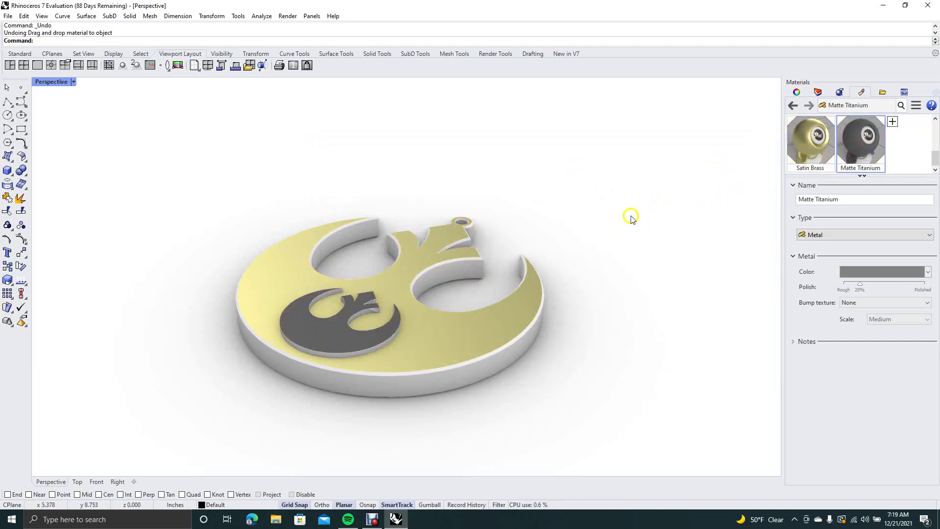
Apply Matte Titanium to the left and right ring walls and the emblem's outer sides.
{"action": "left_click", "coordinate": [341, 238]}
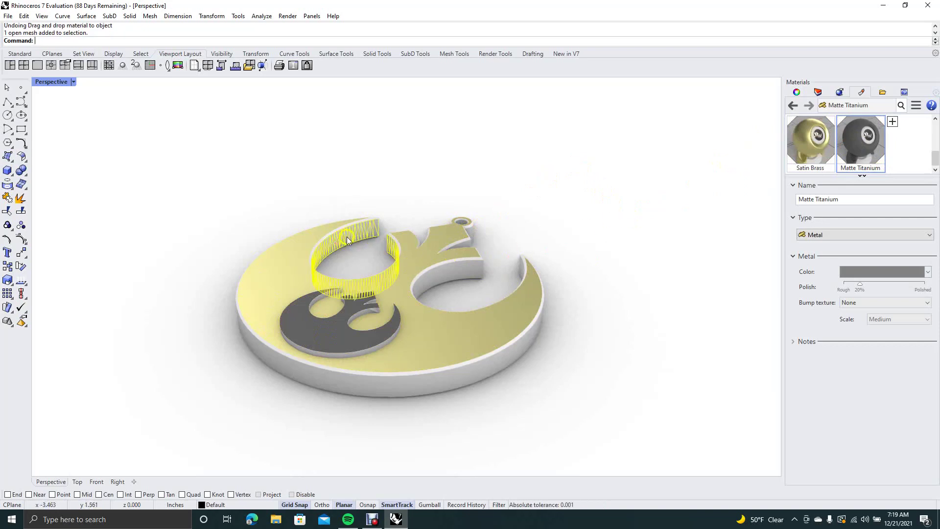
{"action": "left_click", "coordinate": [683, 211]}
{"action": "left_click_drag", "start_coordinate": [855, 143], "coordinate": [358, 235]}
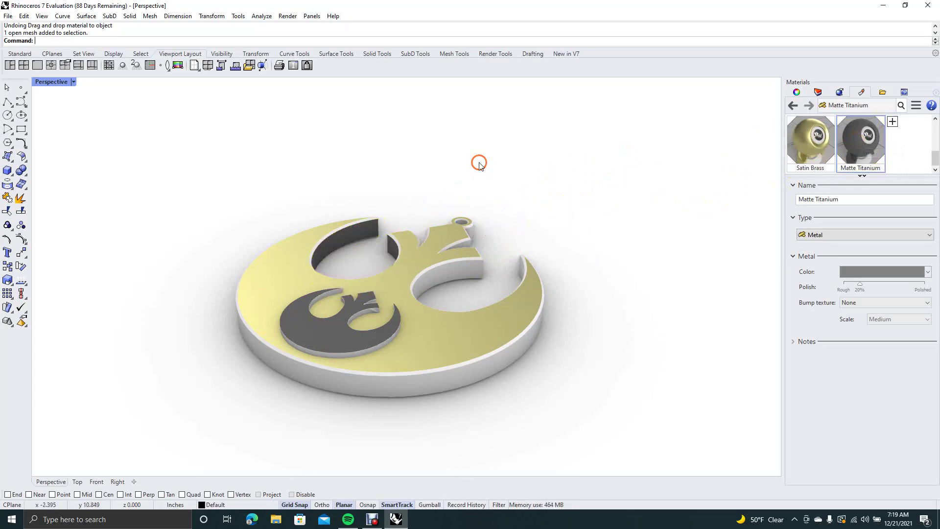
{"action": "left_click", "coordinate": [469, 270]}
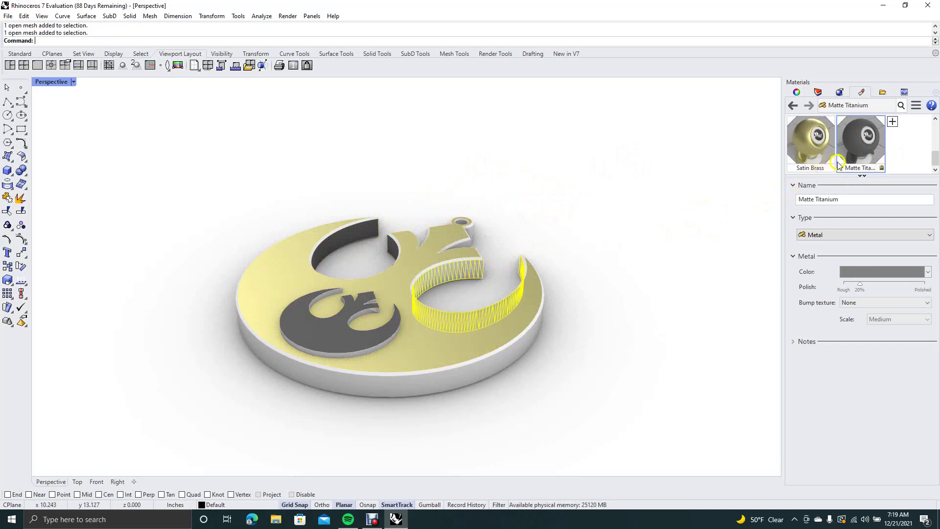
{"action": "left_click", "coordinate": [678, 232]}
{"action": "left_click_drag", "start_coordinate": [842, 142], "coordinate": [622, 191]}
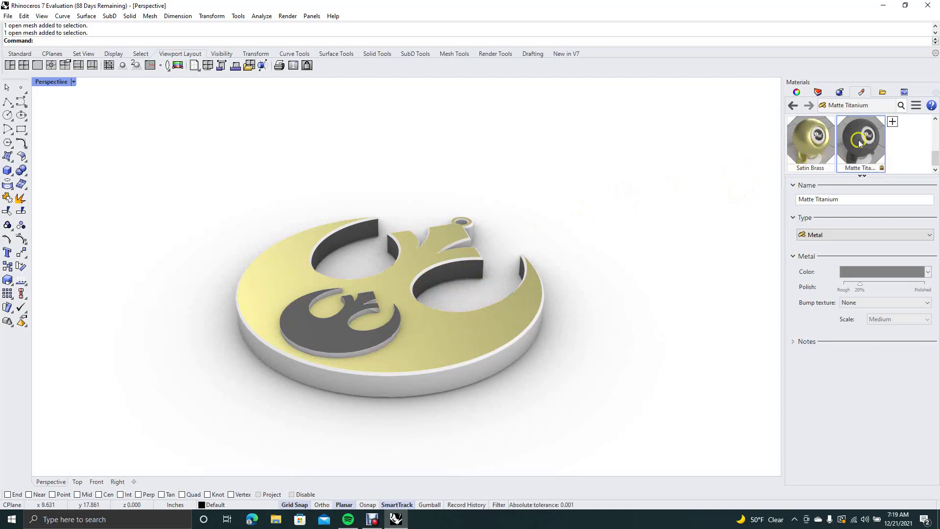
{"action": "left_click_drag", "start_coordinate": [859, 139], "coordinate": [547, 354]}
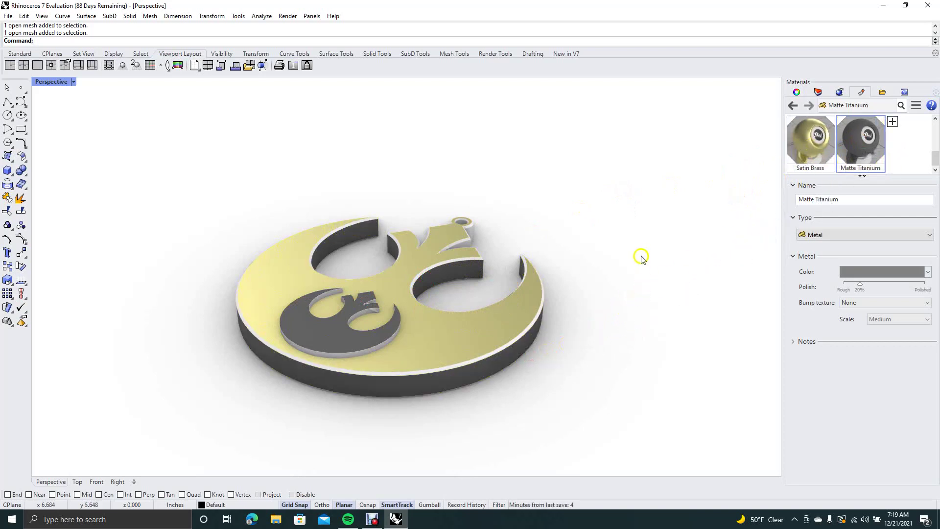
{"action": "right_click_drag", "start_coordinate": [493, 182], "coordinate": [498, 202]}
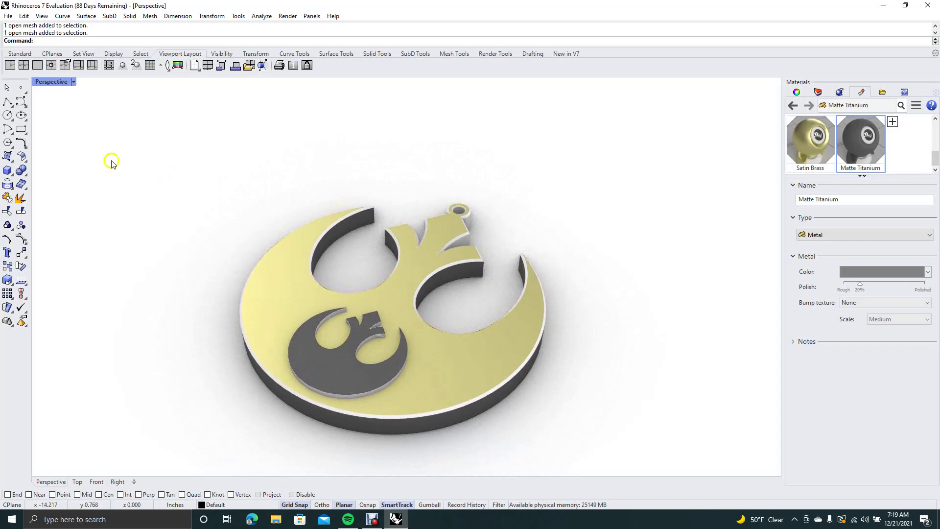
Select all the emblem meshes, shift them slightly upward, then deselect.
{"action": "key", "text": "Escape"}
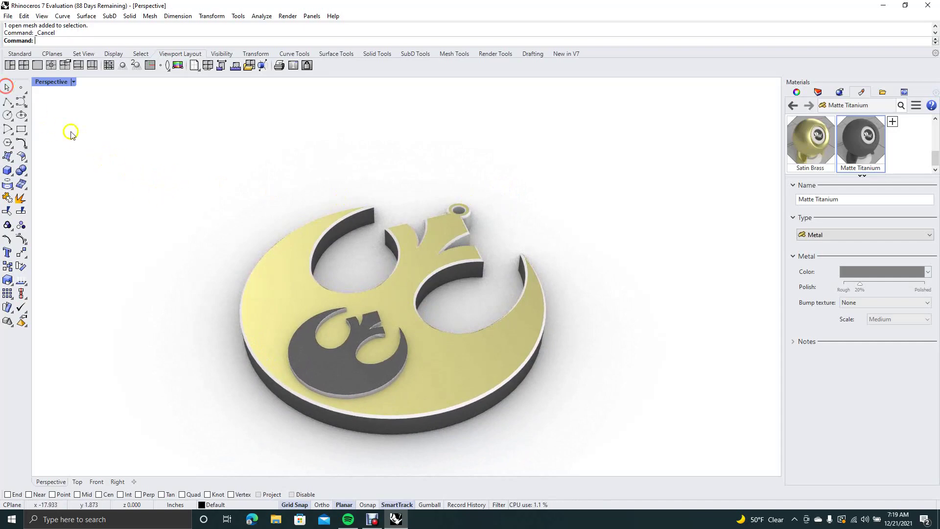
{"action": "left_click_drag", "start_coordinate": [185, 166], "coordinate": [589, 448]}
{"action": "left_click_drag", "start_coordinate": [439, 378], "coordinate": [441, 345]}
{"action": "left_click", "coordinate": [697, 309]}
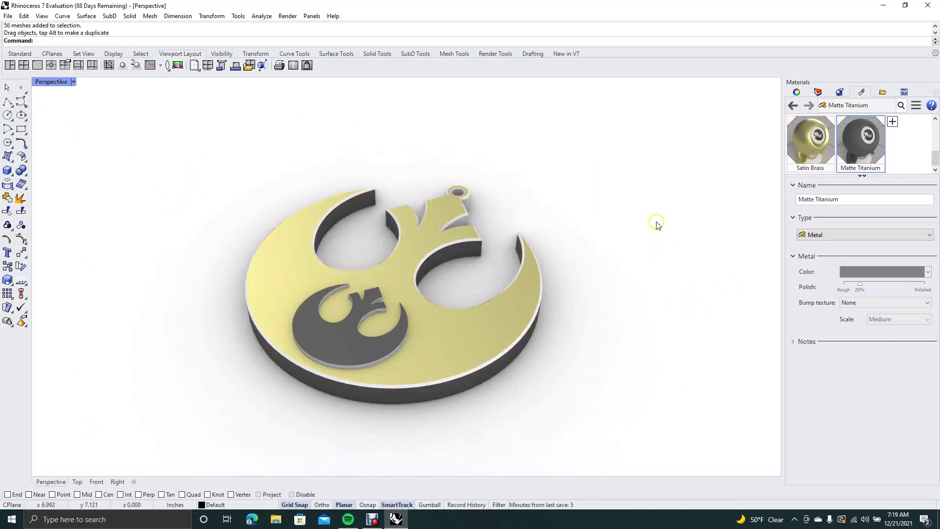
Import the Bamboo polished material from the Wood folder of the material library.
{"action": "left_click", "coordinate": [892, 123]}
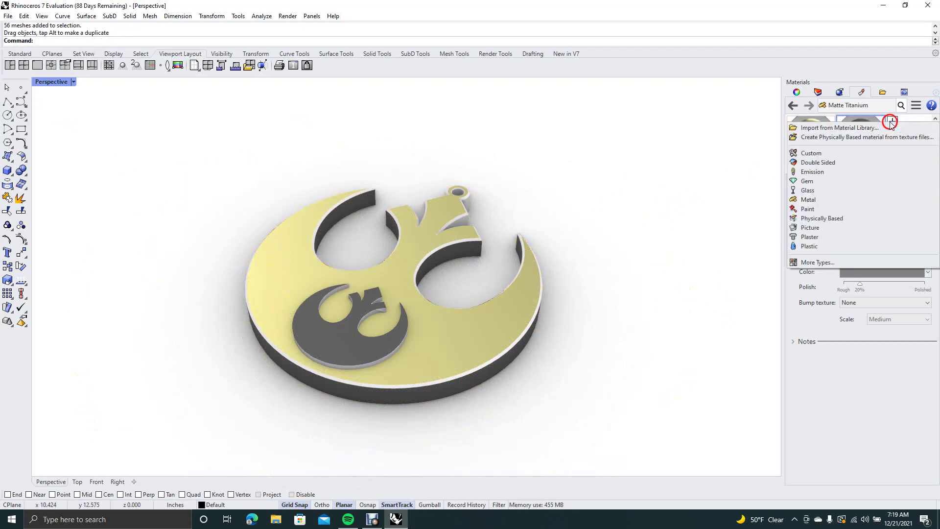
{"action": "left_click", "coordinate": [821, 128]}
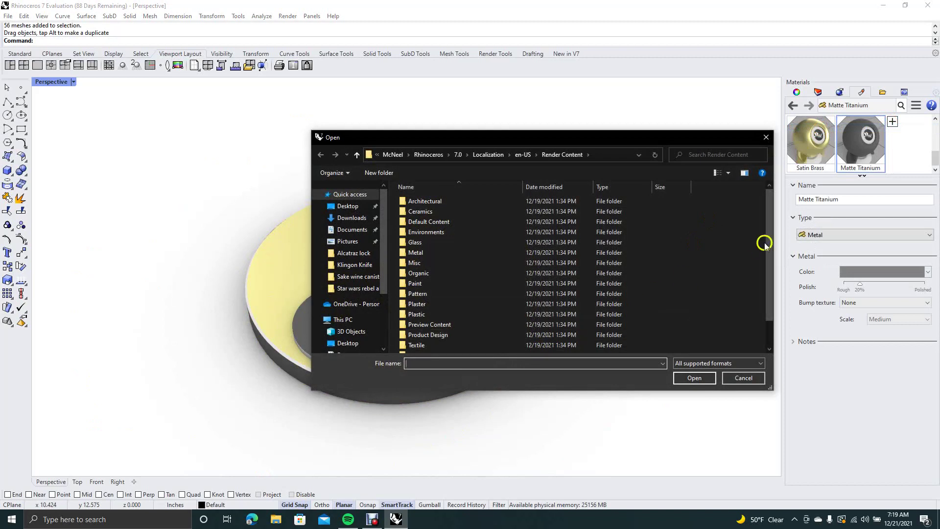
{"action": "scroll", "coordinate": [771, 250], "scroll_direction": "down", "scroll_amount": 1}
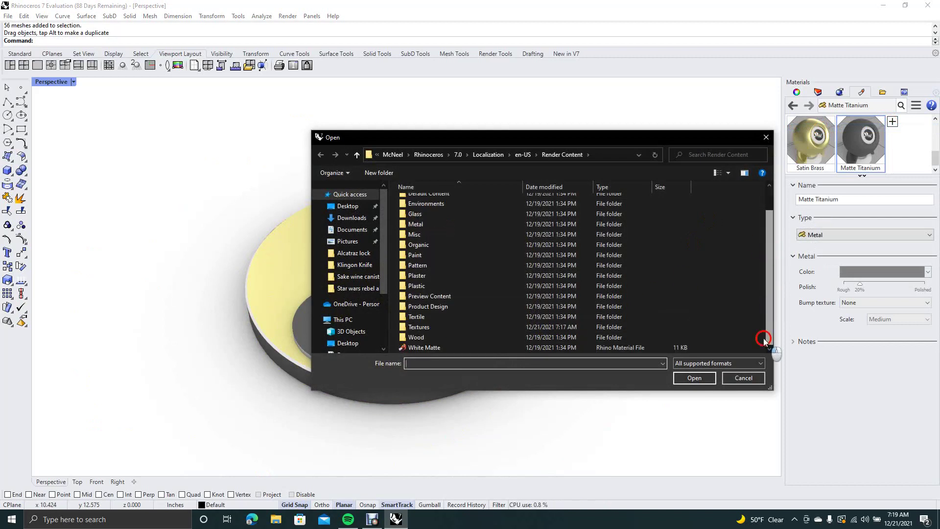
{"action": "left_click", "coordinate": [426, 338]}
{"action": "double_click", "coordinate": [427, 338]}
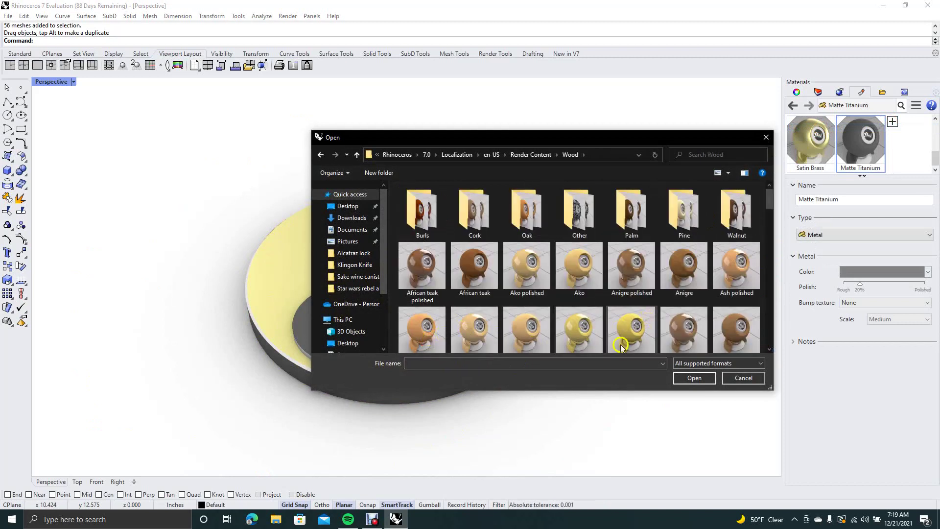
{"action": "left_click", "coordinate": [644, 347]}
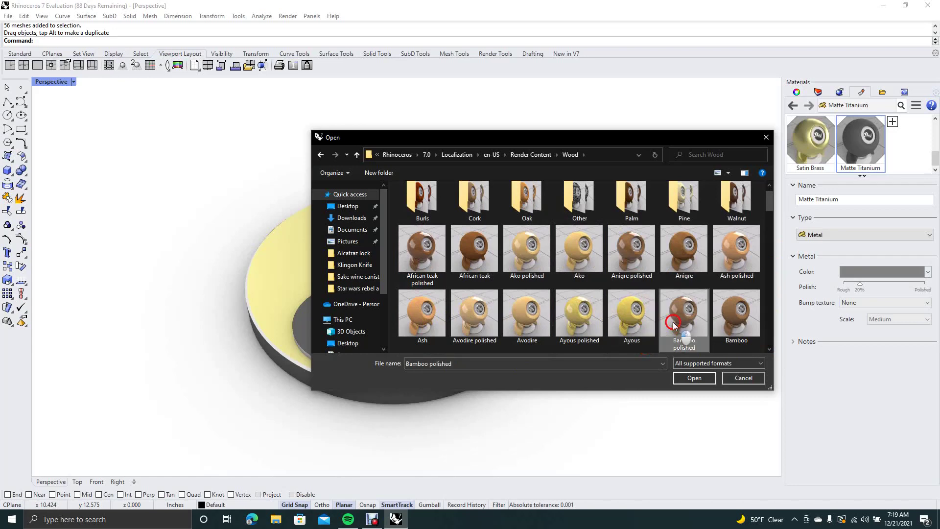
{"action": "double_click", "coordinate": [673, 322]}
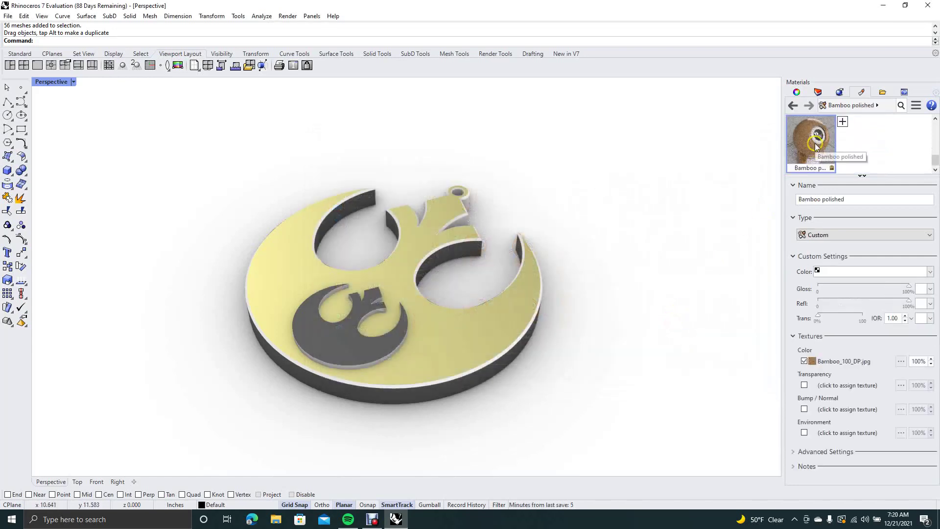
Drag Bamboo polished onto the empty viewport background to make the floor bamboo wood.
{"action": "left_click_drag", "start_coordinate": [810, 157], "coordinate": [699, 221]}
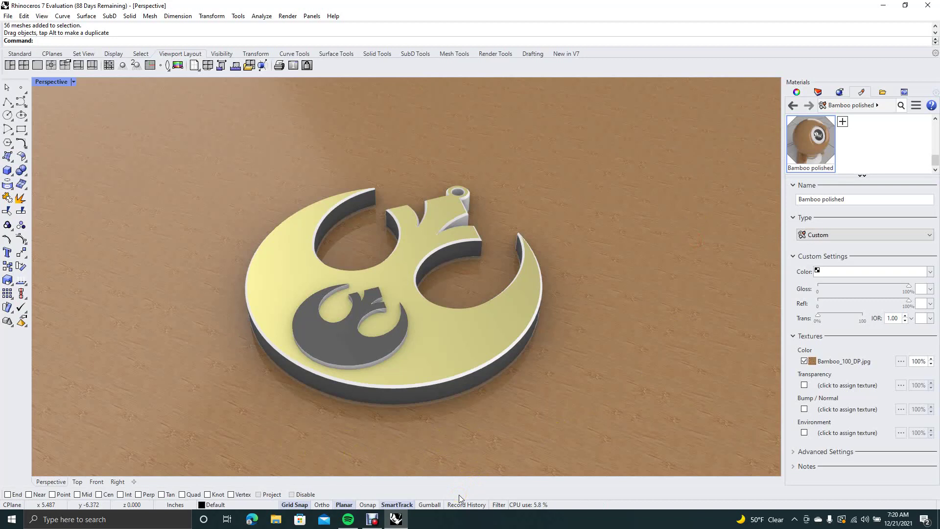
{"action": "left_click_drag", "start_coordinate": [481, 486], "coordinate": [479, 486]}
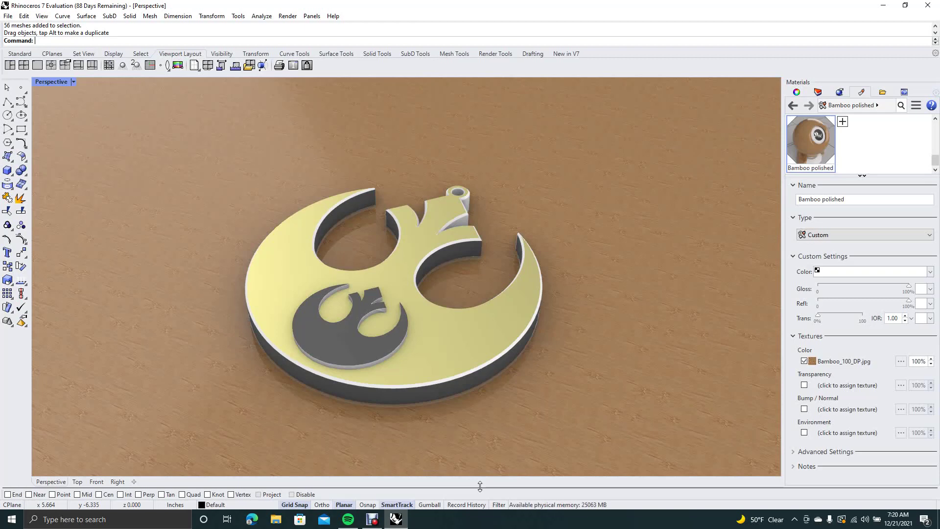
Snip the rendered emblem area to the clipboard with Win+Shift+S, then launch Paint.
{"action": "key", "text": "super+shift+s"}
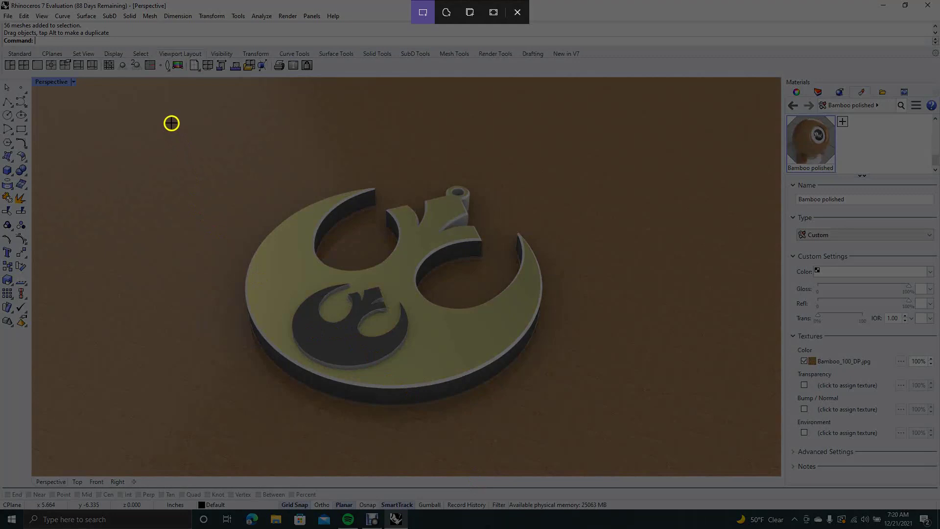
{"action": "left_click_drag", "start_coordinate": [167, 124], "coordinate": [634, 458]}
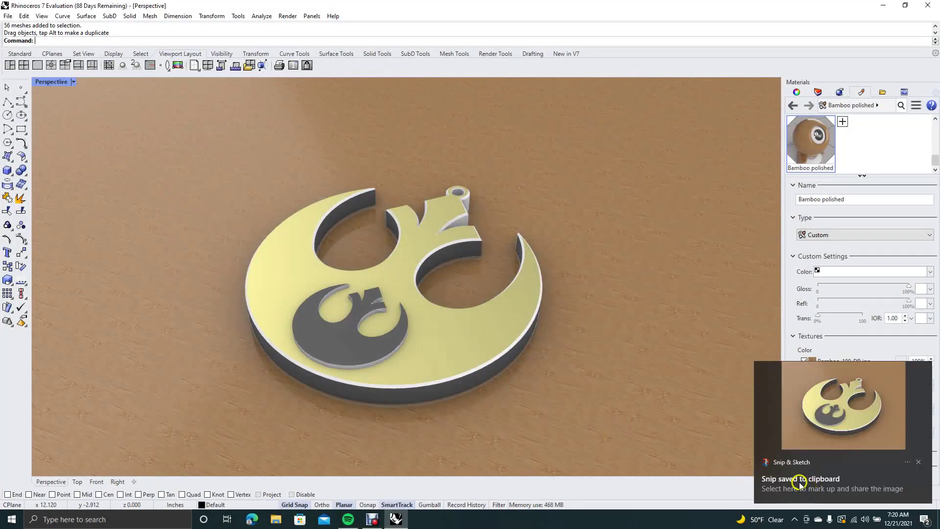
{"action": "left_click", "coordinate": [146, 520]}
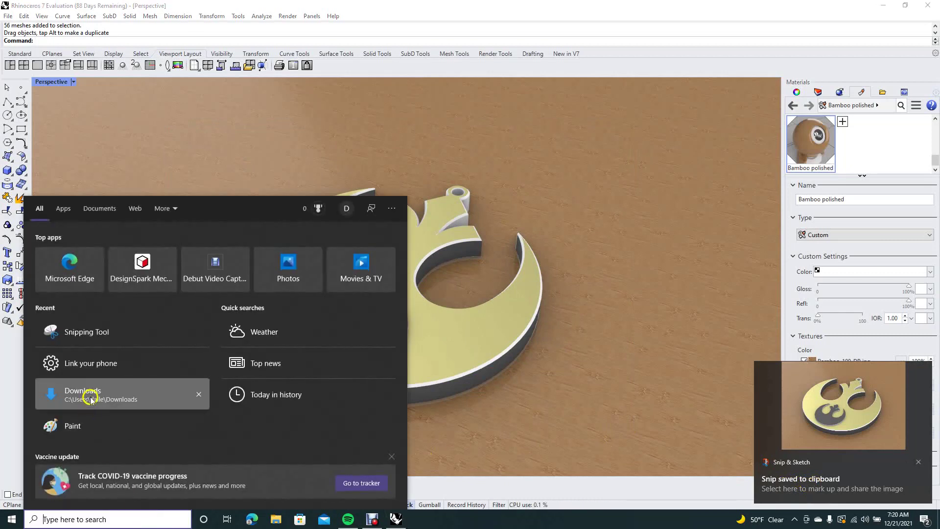
{"action": "left_click", "coordinate": [90, 426]}
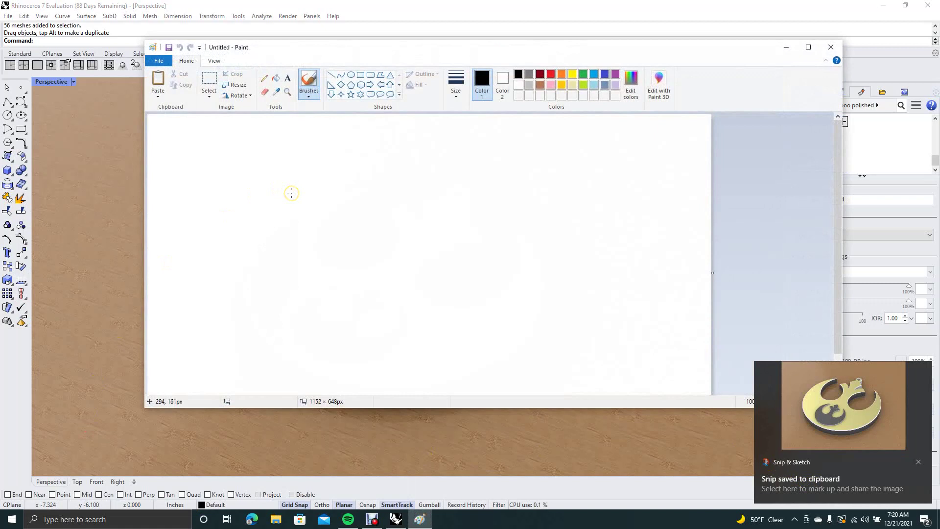
Paste the snip, crop to the image, and save it as JPEG file 'sample' on the Desktop.
{"action": "key", "text": "ctrl+v"}
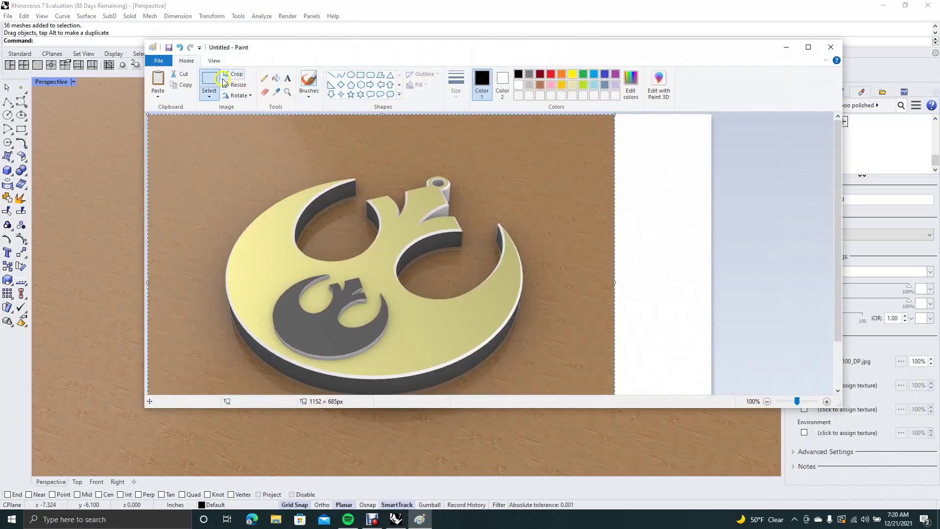
{"action": "left_click", "coordinate": [231, 74]}
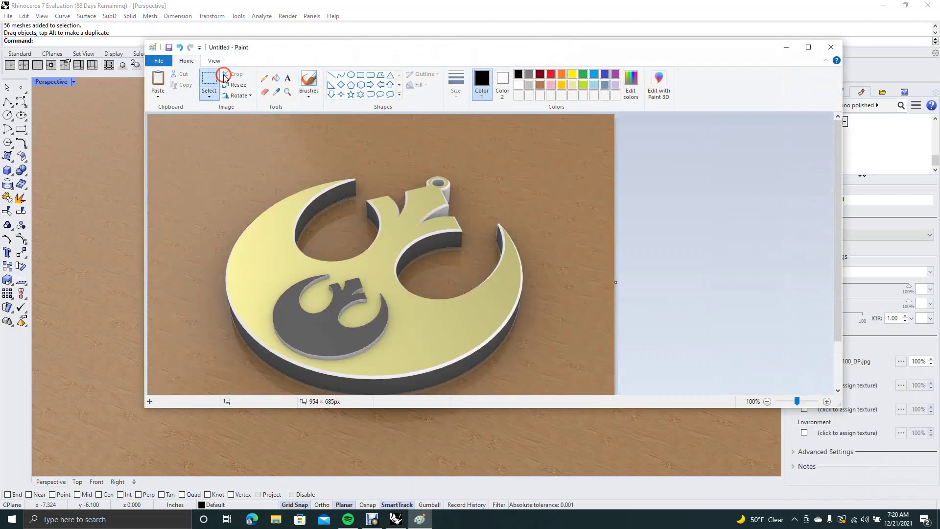
{"action": "left_click", "coordinate": [161, 62]}
{"action": "left_click", "coordinate": [180, 142]}
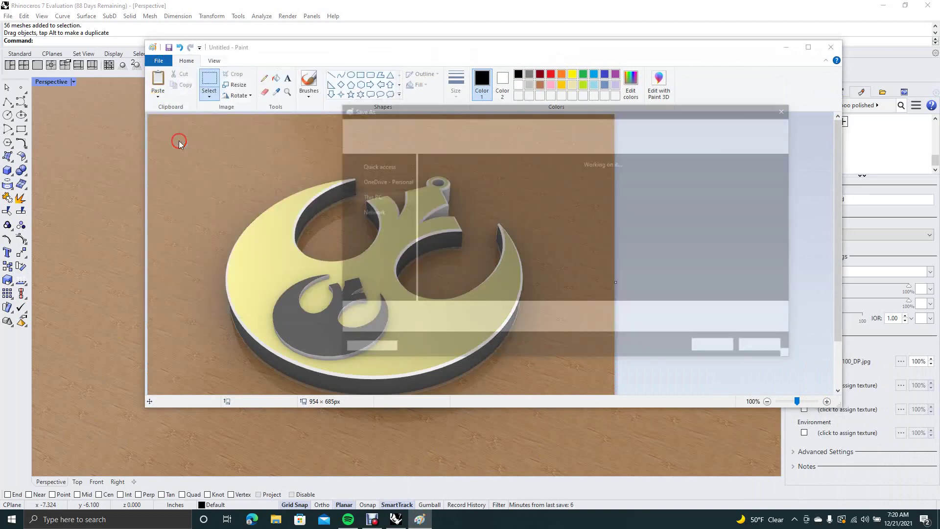
{"action": "left_click", "coordinate": [434, 327]}
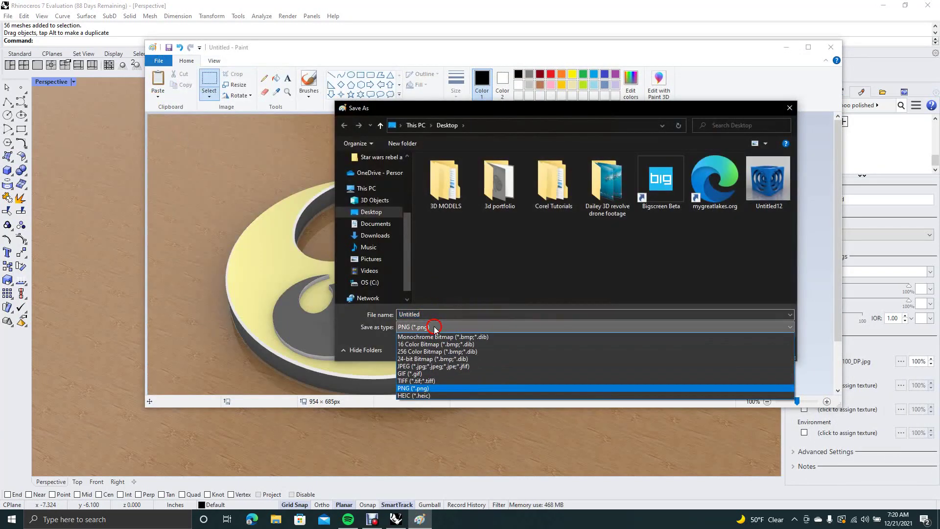
{"action": "left_click", "coordinate": [427, 367]}
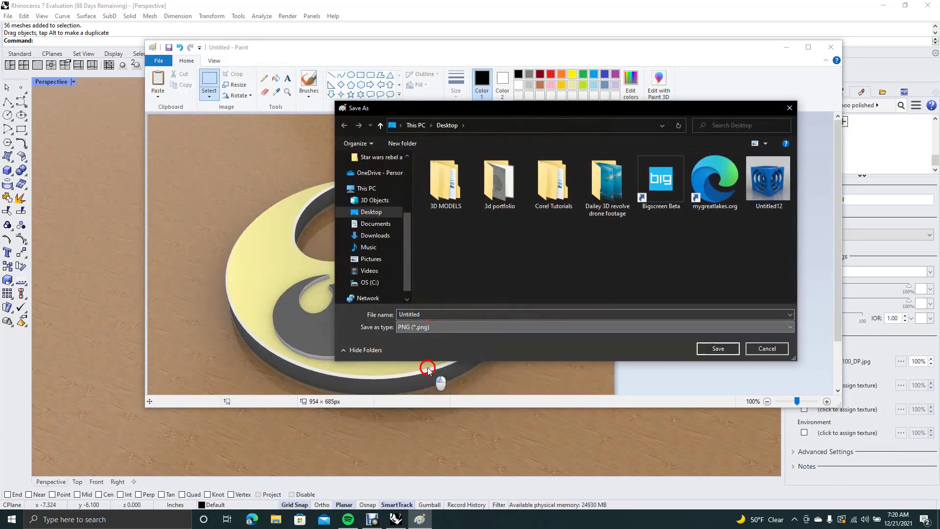
{"action": "double_click", "coordinate": [433, 314]}
{"action": "type", "text": "sam"}
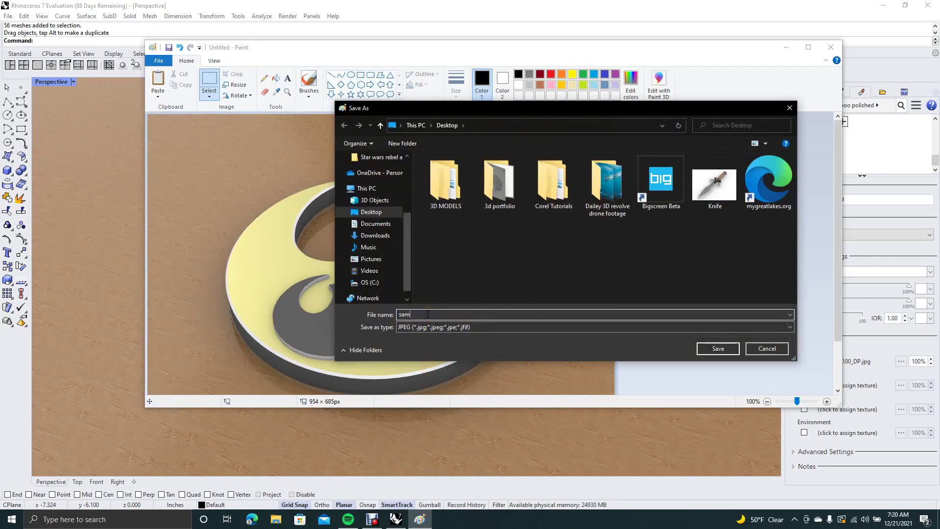
{"action": "type", "text": "ple"}
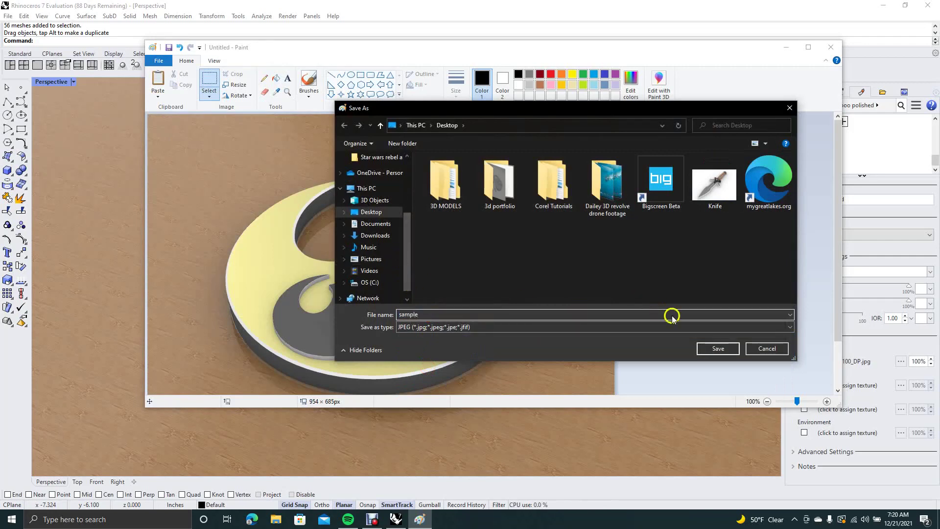
{"action": "left_click", "coordinate": [718, 349]}
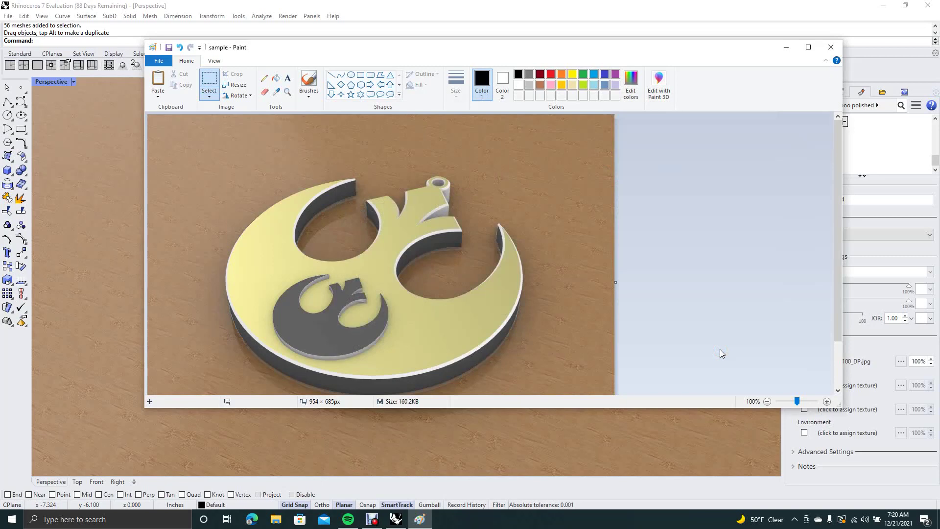
Close Paint, then close Rhino without saving the pendant model.
{"action": "left_click", "coordinate": [831, 47]}
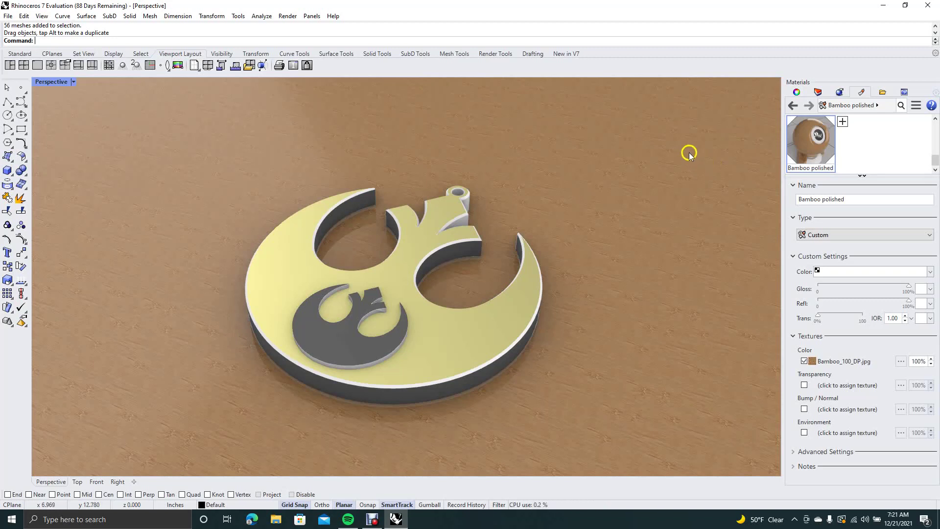
{"action": "left_click", "coordinate": [927, 5]}
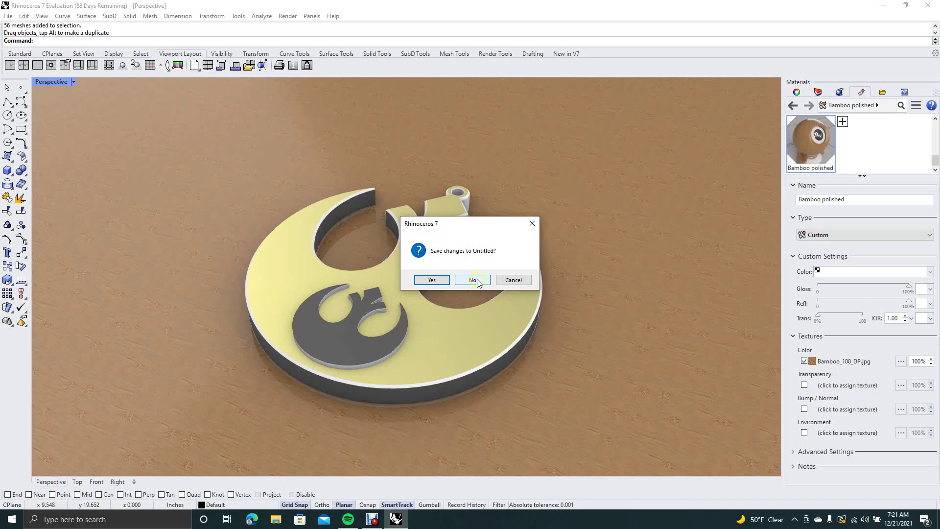
{"action": "left_click", "coordinate": [473, 280]}
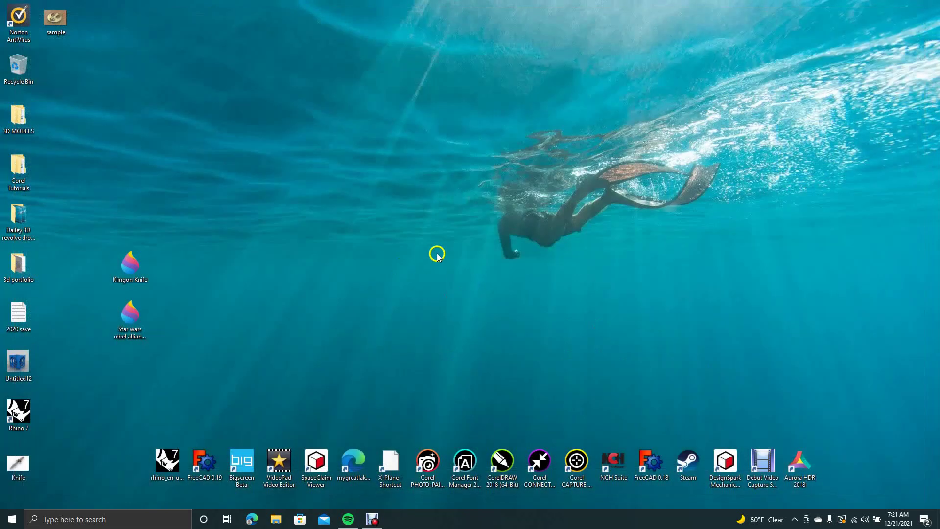